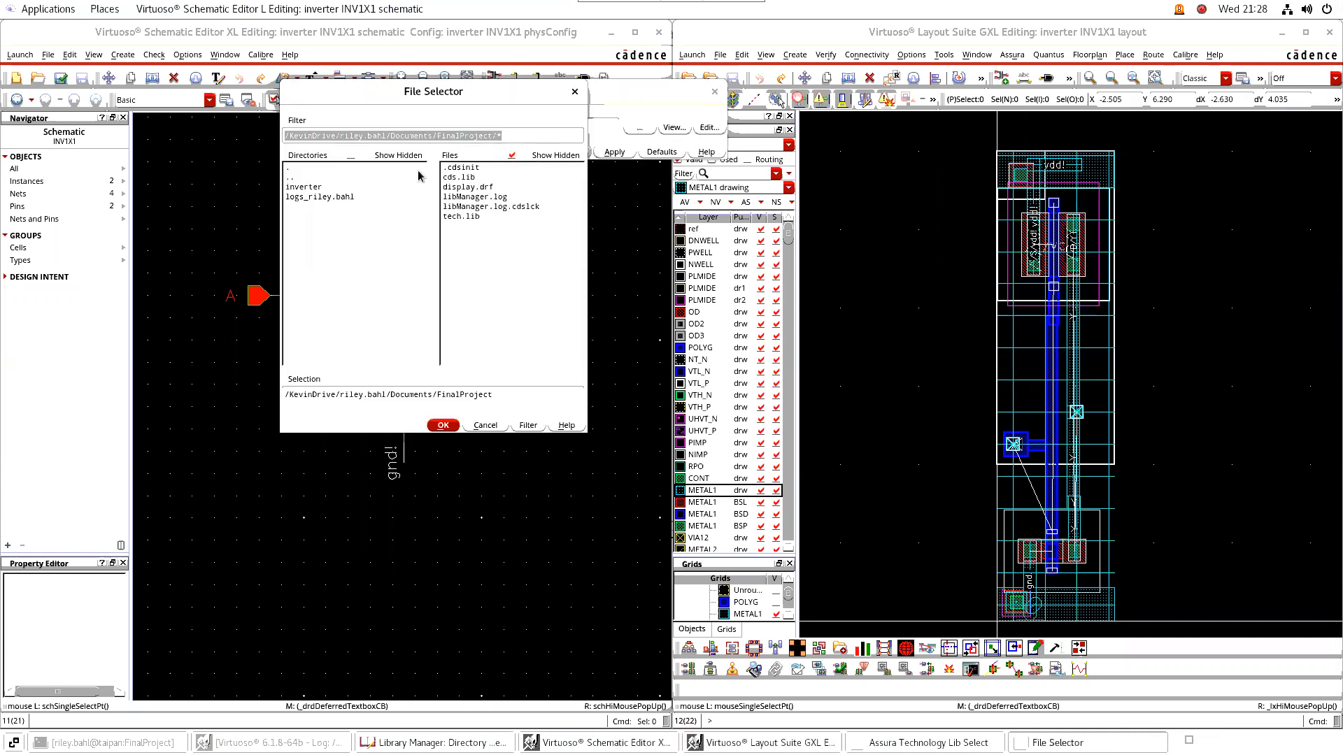
Step: Set the Assura technology file to assura_tech.lib from WiDR_Inc/library/digital130/LVS_DRC and confirm the technology selection
{"action": "double_click", "coordinate": [293, 179]}
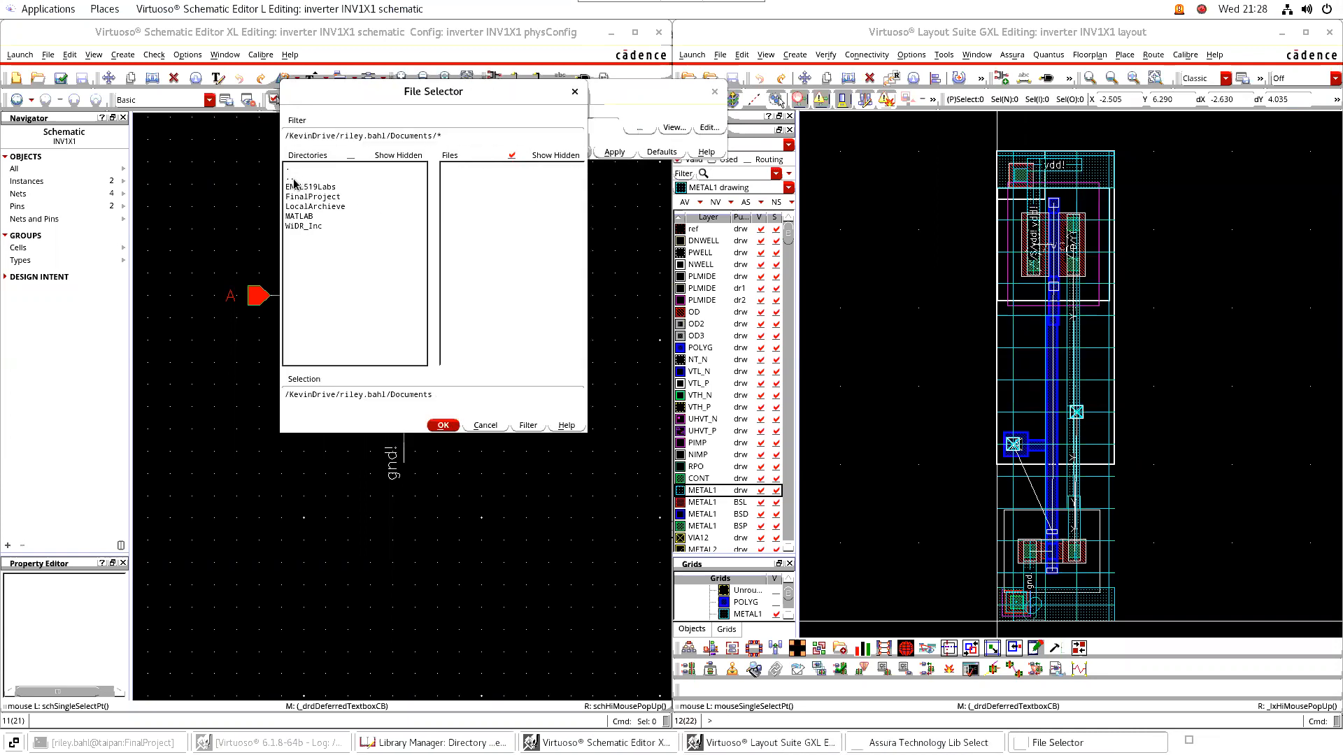
{"action": "double_click", "coordinate": [304, 225]}
{"action": "double_click", "coordinate": [300, 187]}
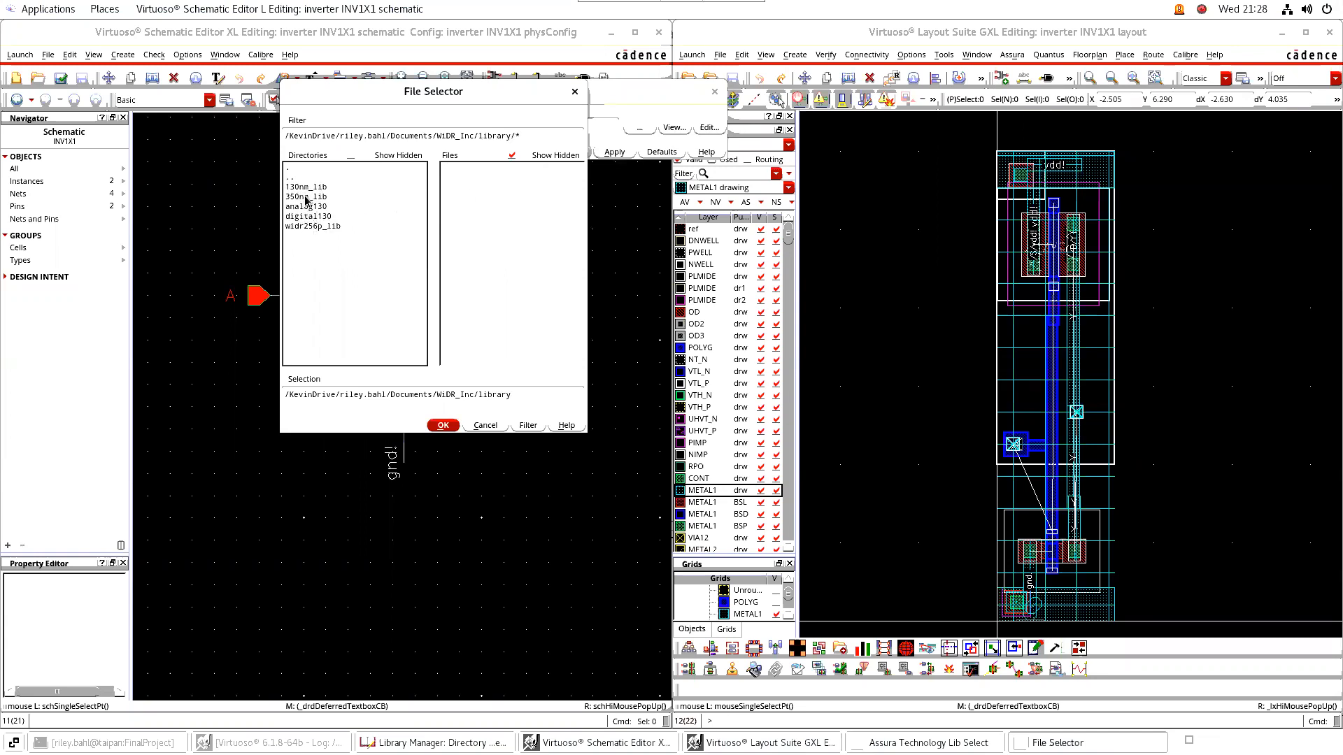
{"action": "double_click", "coordinate": [308, 217]}
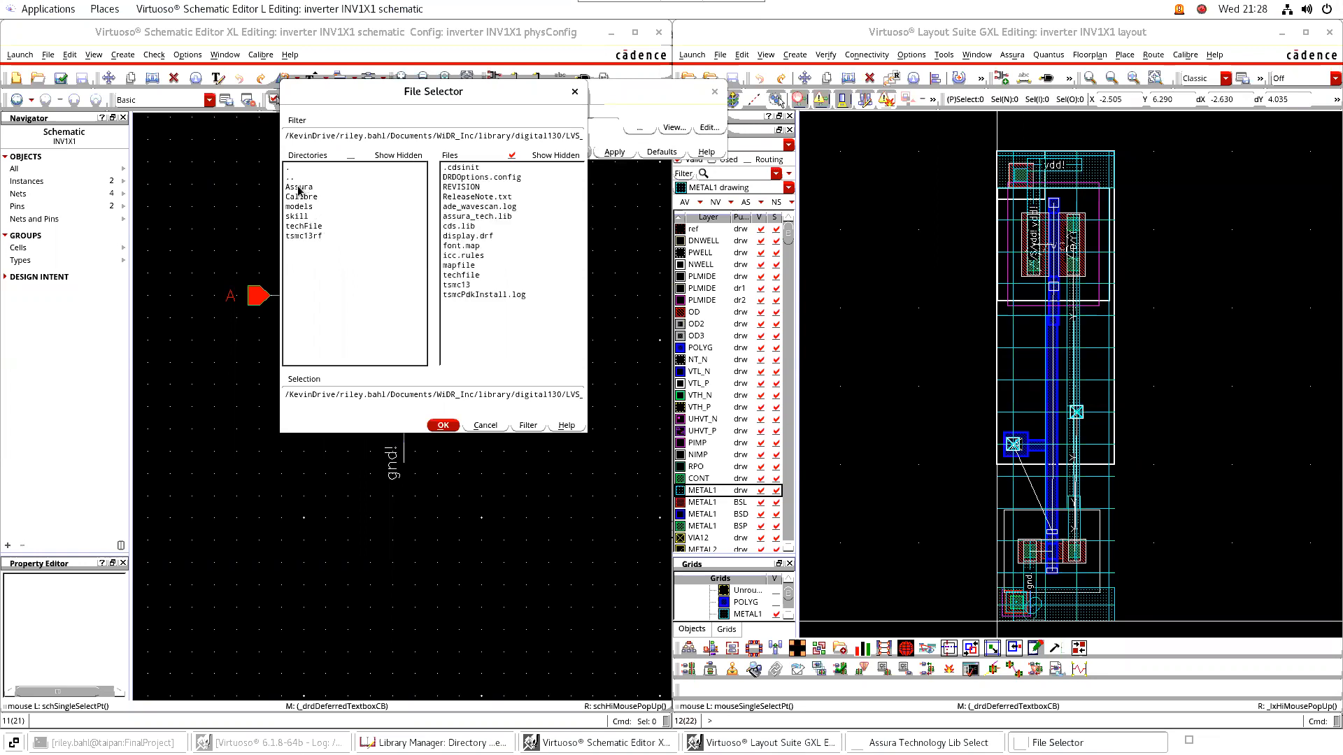
{"action": "double_click", "coordinate": [300, 187]}
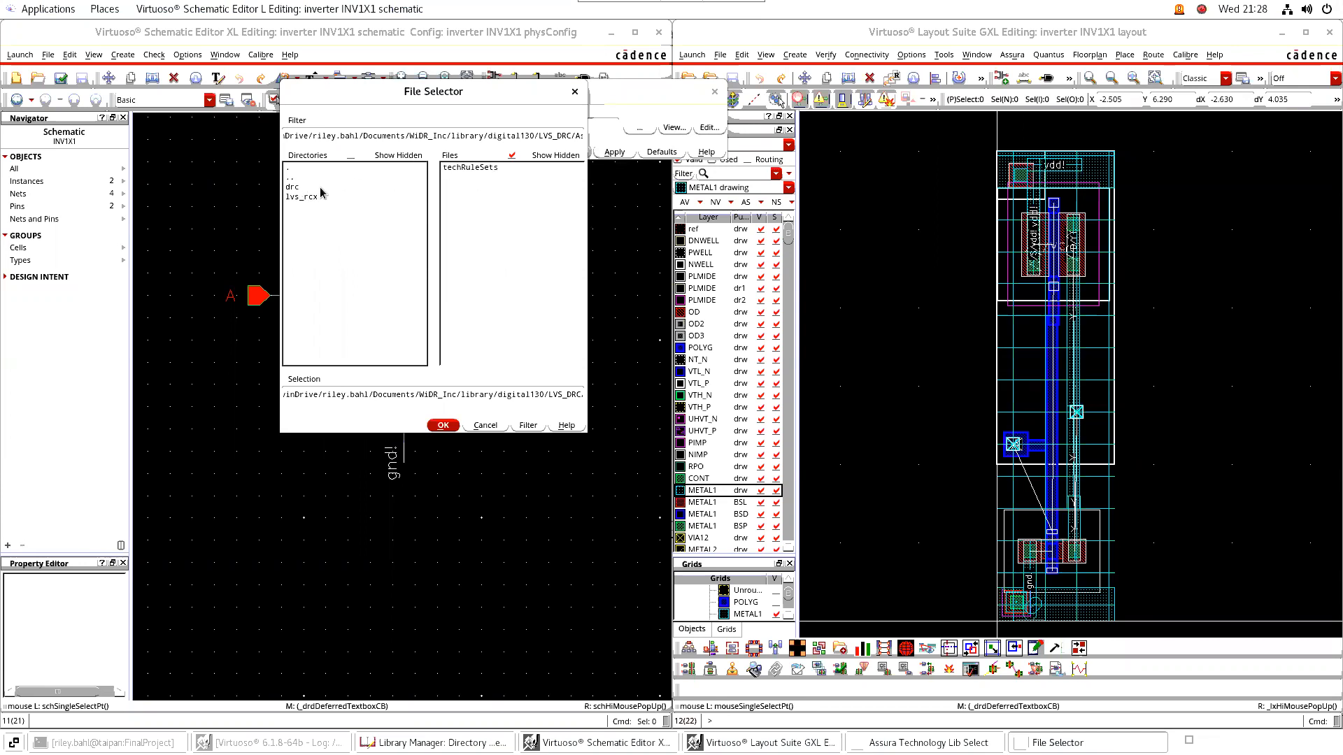
{"action": "left_click", "coordinate": [289, 178]}
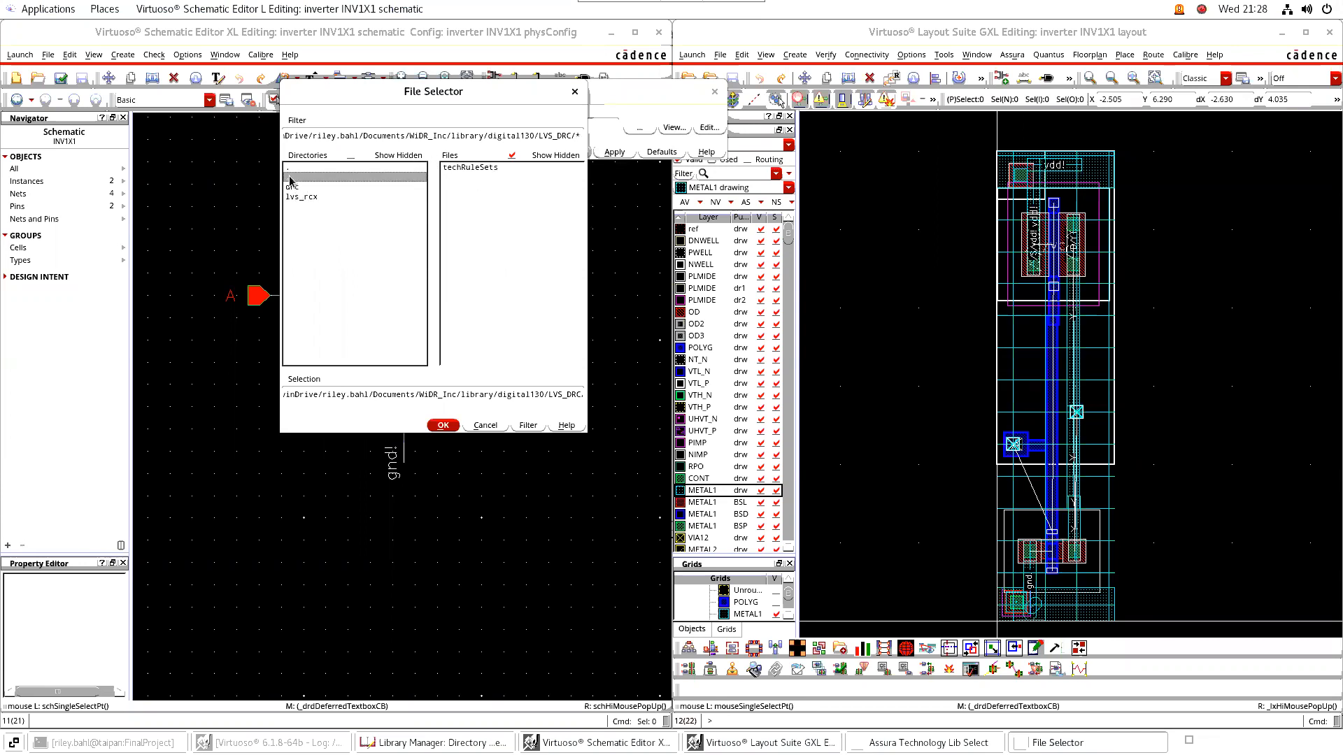
{"action": "double_click", "coordinate": [289, 178]}
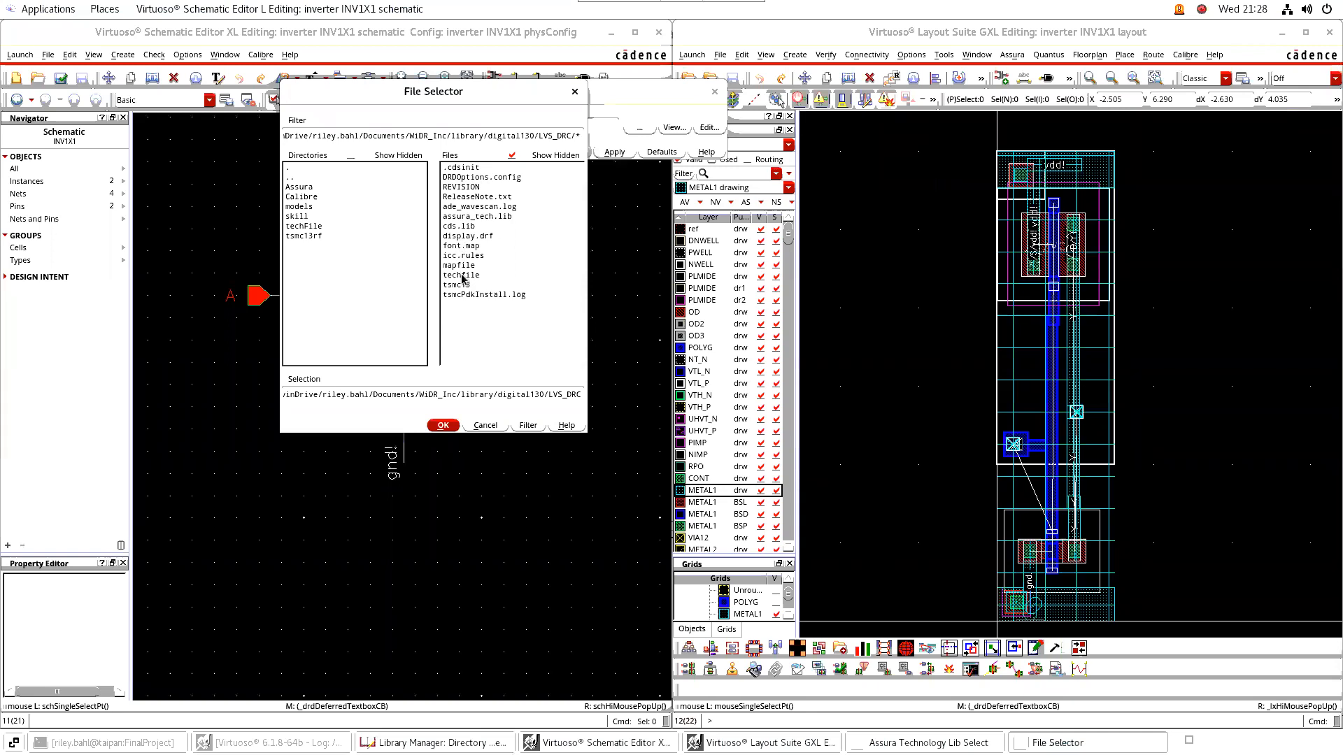
{"action": "double_click", "coordinate": [475, 216]}
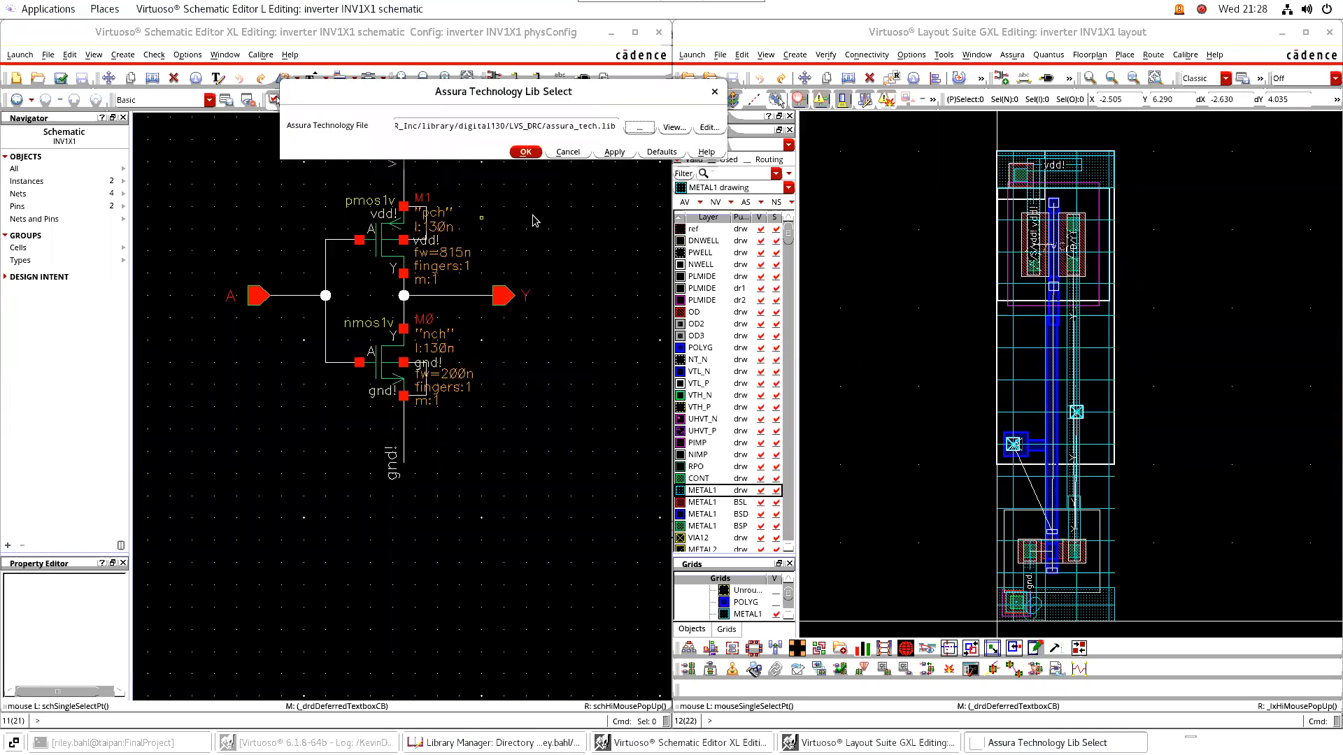
{"action": "left_click", "coordinate": [526, 152]}
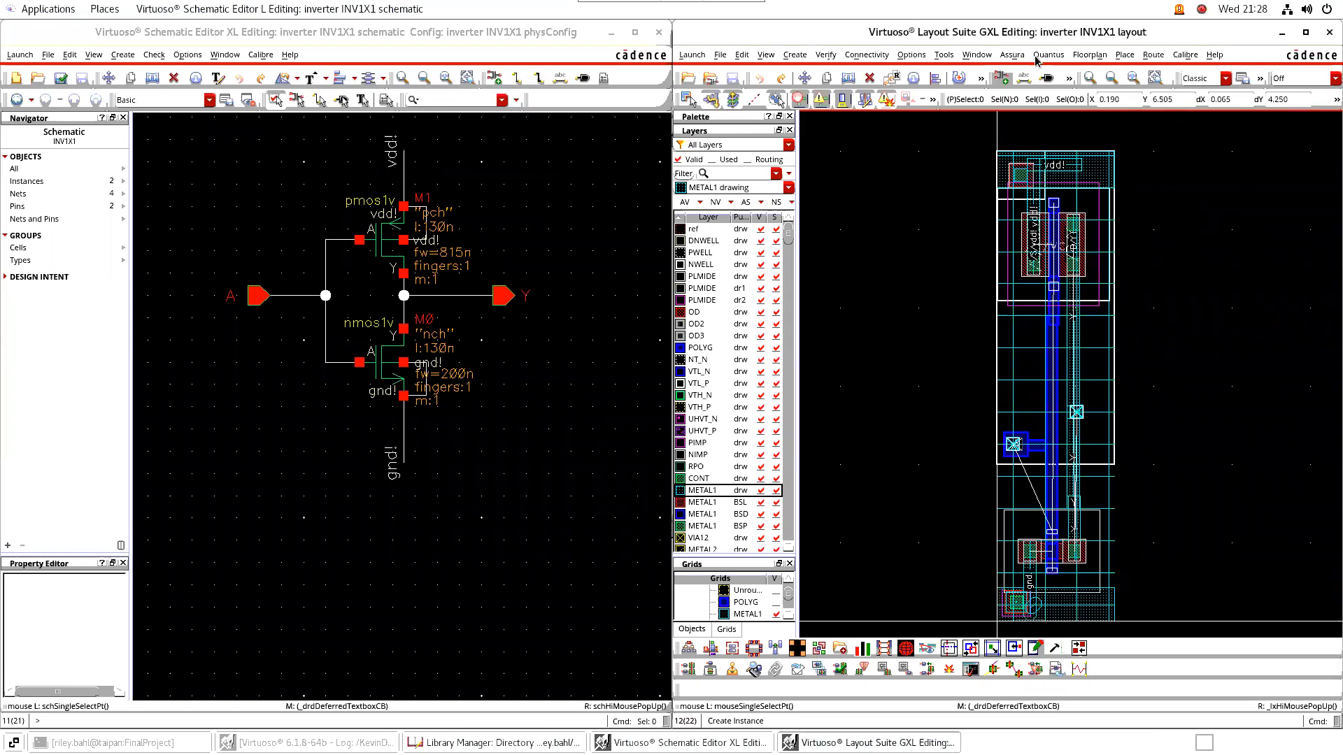
{"action": "left_click", "coordinate": [1012, 55]}
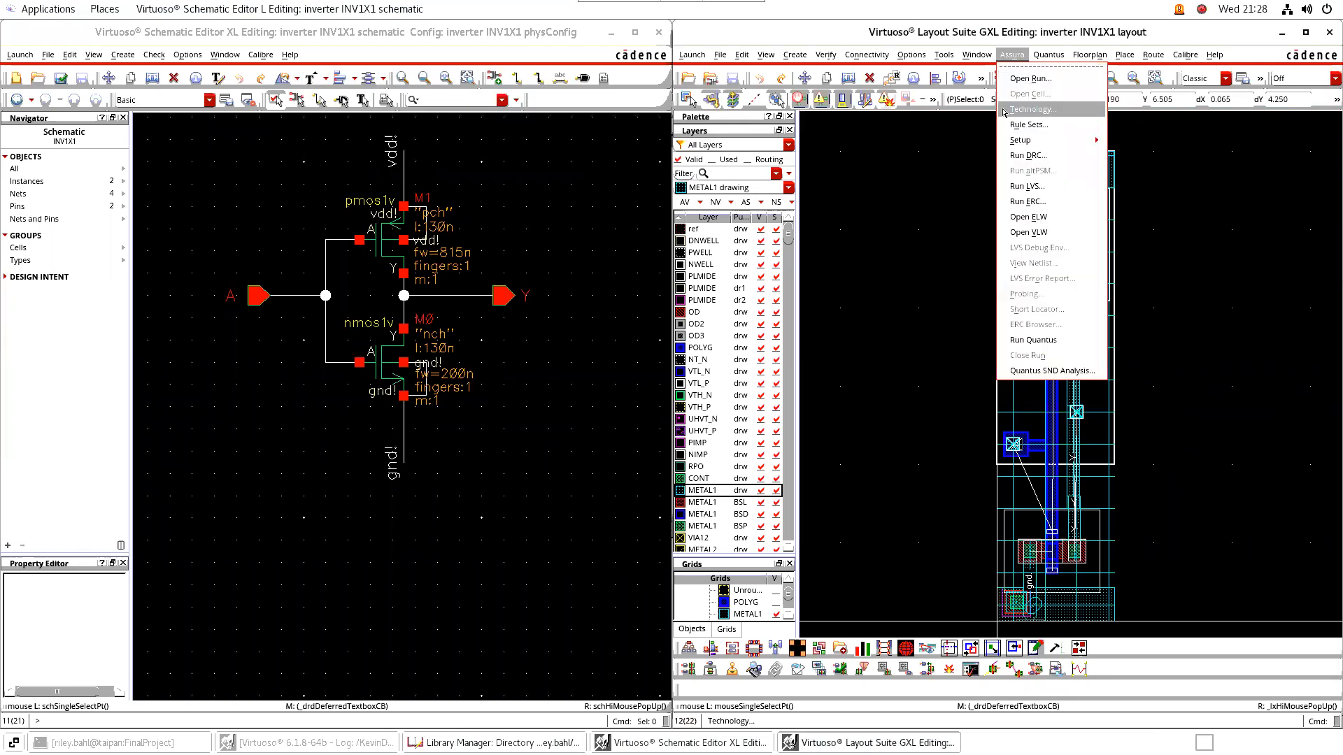
{"action": "left_click", "coordinate": [1032, 117]}
{"action": "left_click", "coordinate": [528, 152]}
Step: In the Assura rule set builder, select the assura_tech technology and load the CAP_1P5 rule set
{"action": "left_click", "coordinate": [1012, 54]}
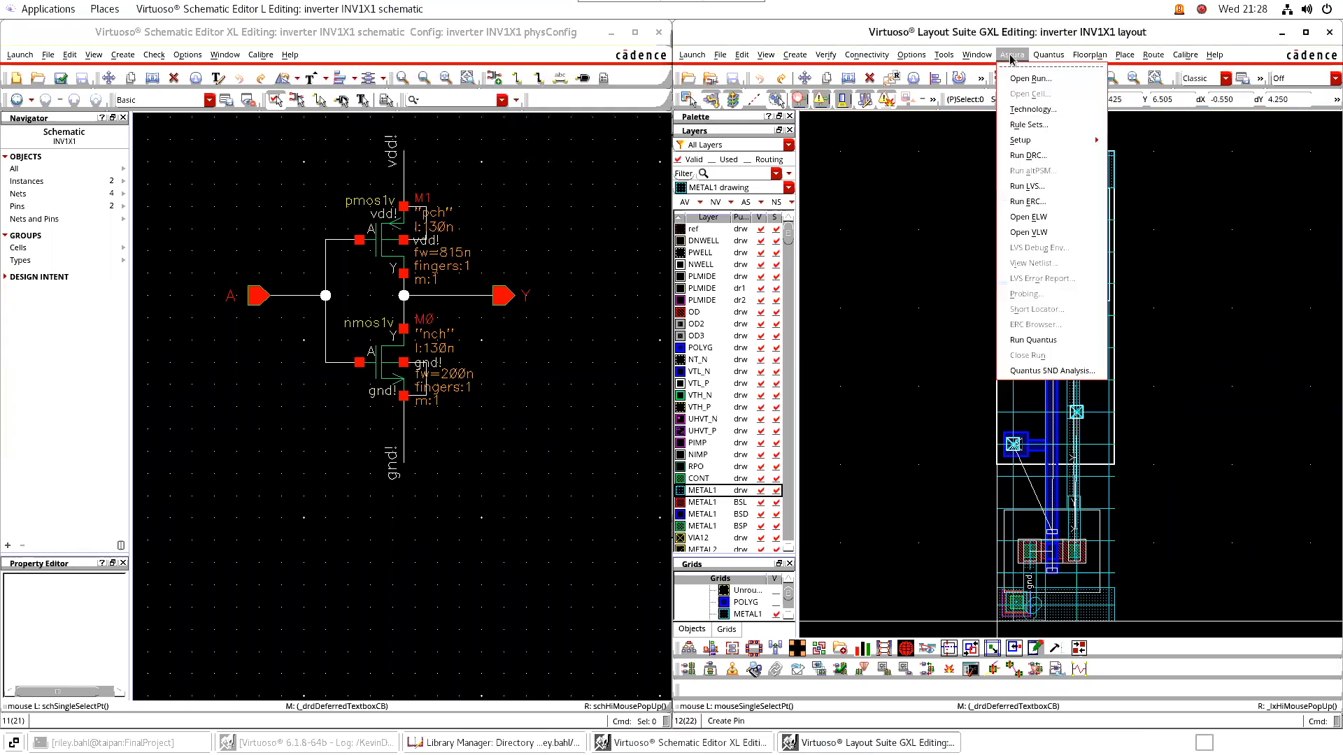
{"action": "left_click", "coordinate": [1028, 125]}
{"action": "left_click", "coordinate": [402, 128]}
{"action": "left_click", "coordinate": [383, 152]}
{"action": "left_click", "coordinate": [684, 128]}
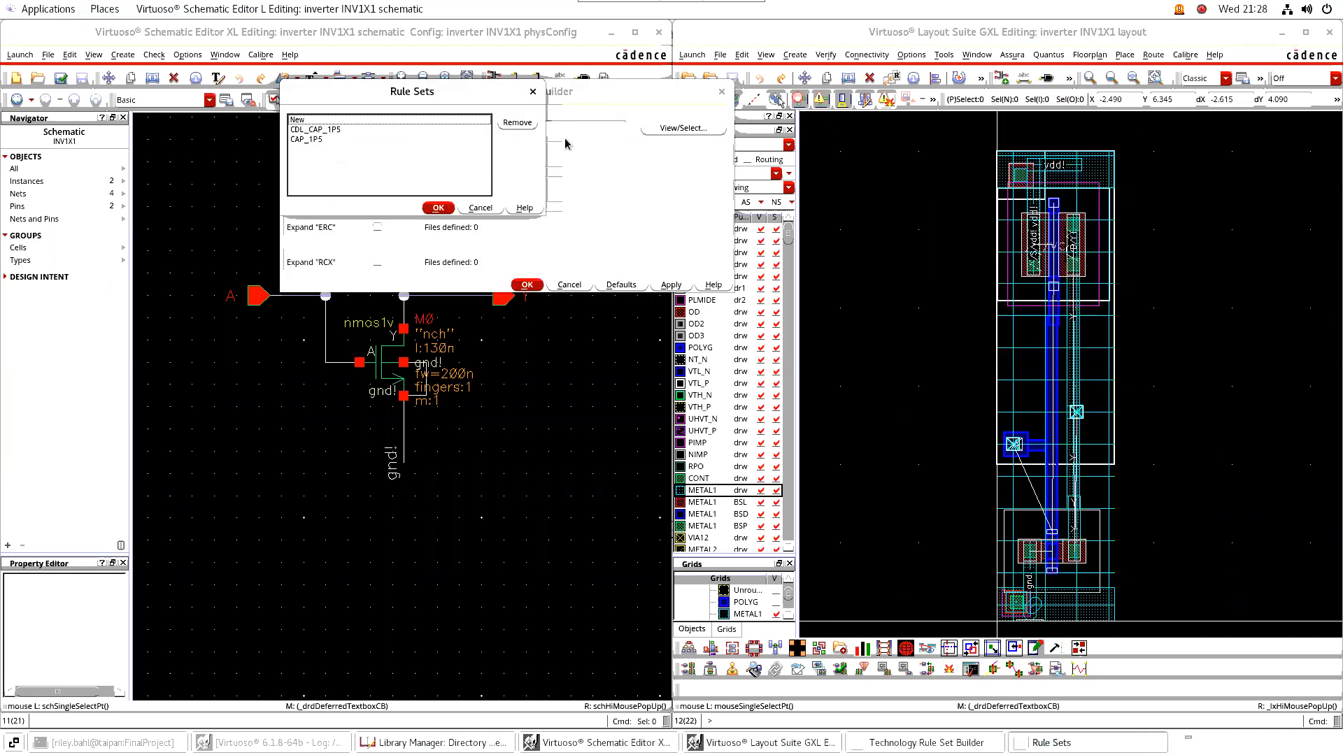
{"action": "left_click", "coordinate": [317, 139]}
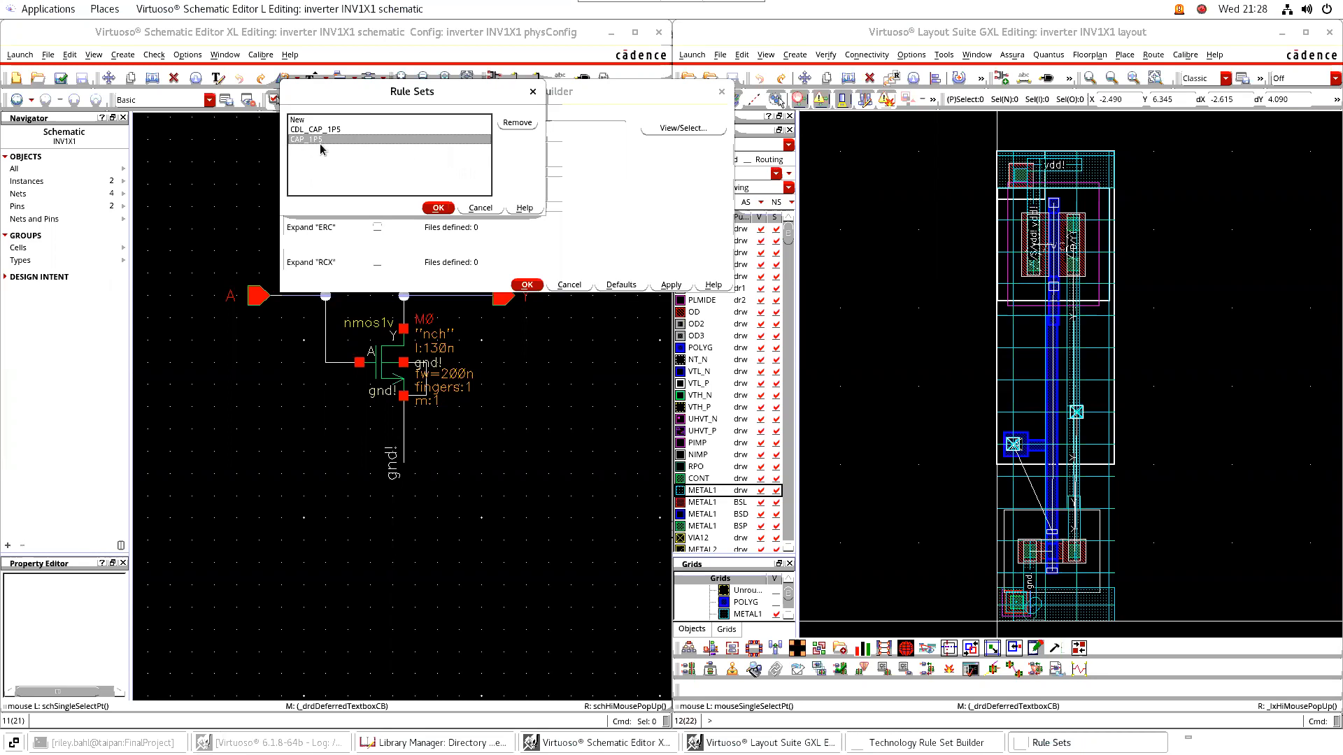
{"action": "left_click", "coordinate": [438, 208]}
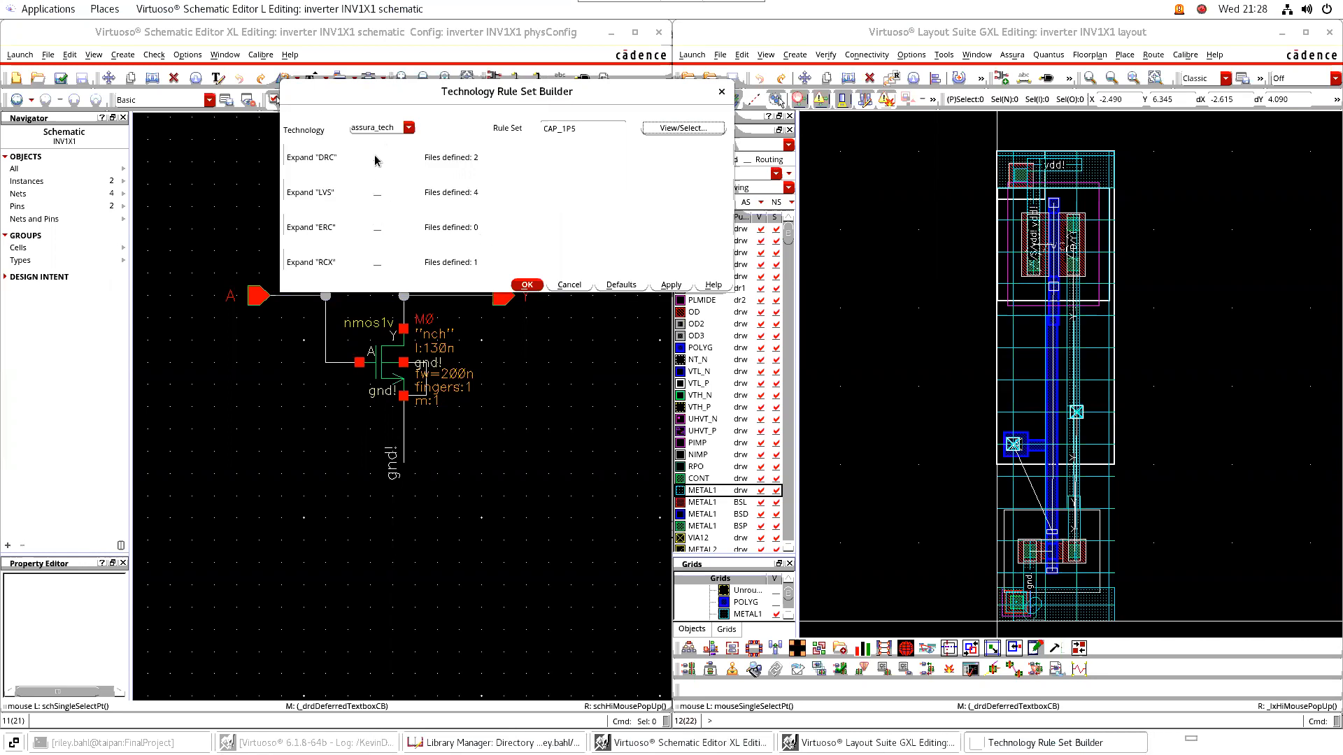
Step: Expand the DRC, LVS and RCX sections of the CAP_1P5 rule set and accept the file definitions
{"action": "left_click", "coordinate": [377, 157]}
{"action": "left_click", "coordinate": [377, 297]}
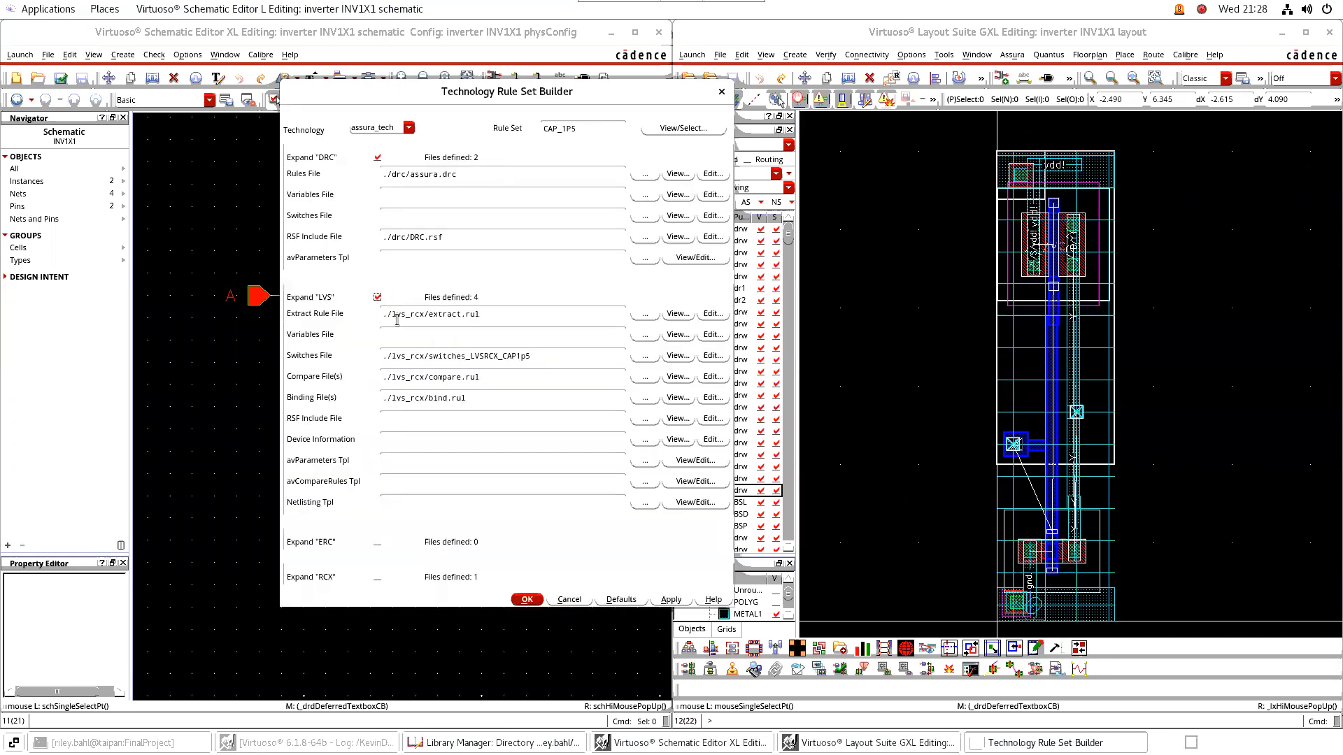
{"action": "left_click", "coordinate": [377, 577]}
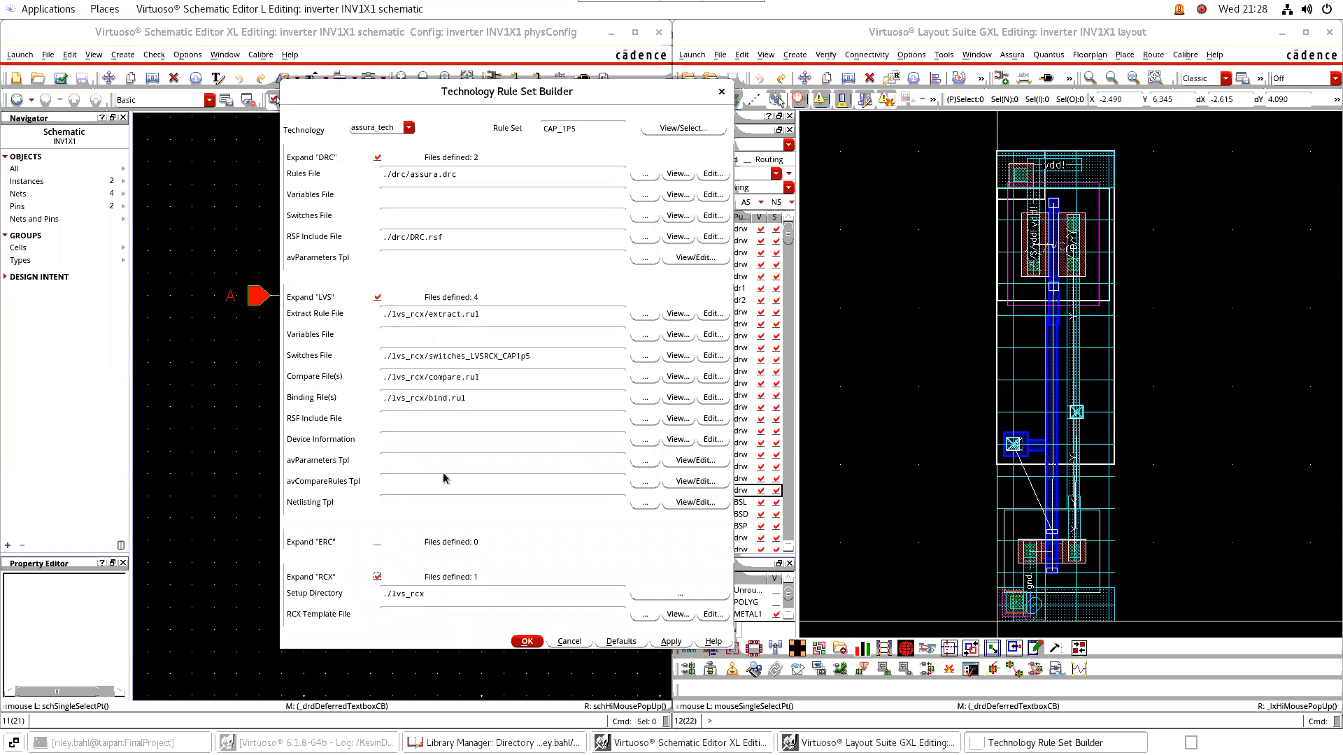
{"action": "left_click", "coordinate": [521, 642]}
Step: Set up an Assura DRC run named INV1X1 that saves the extracted view
{"action": "left_click", "coordinate": [1011, 56]}
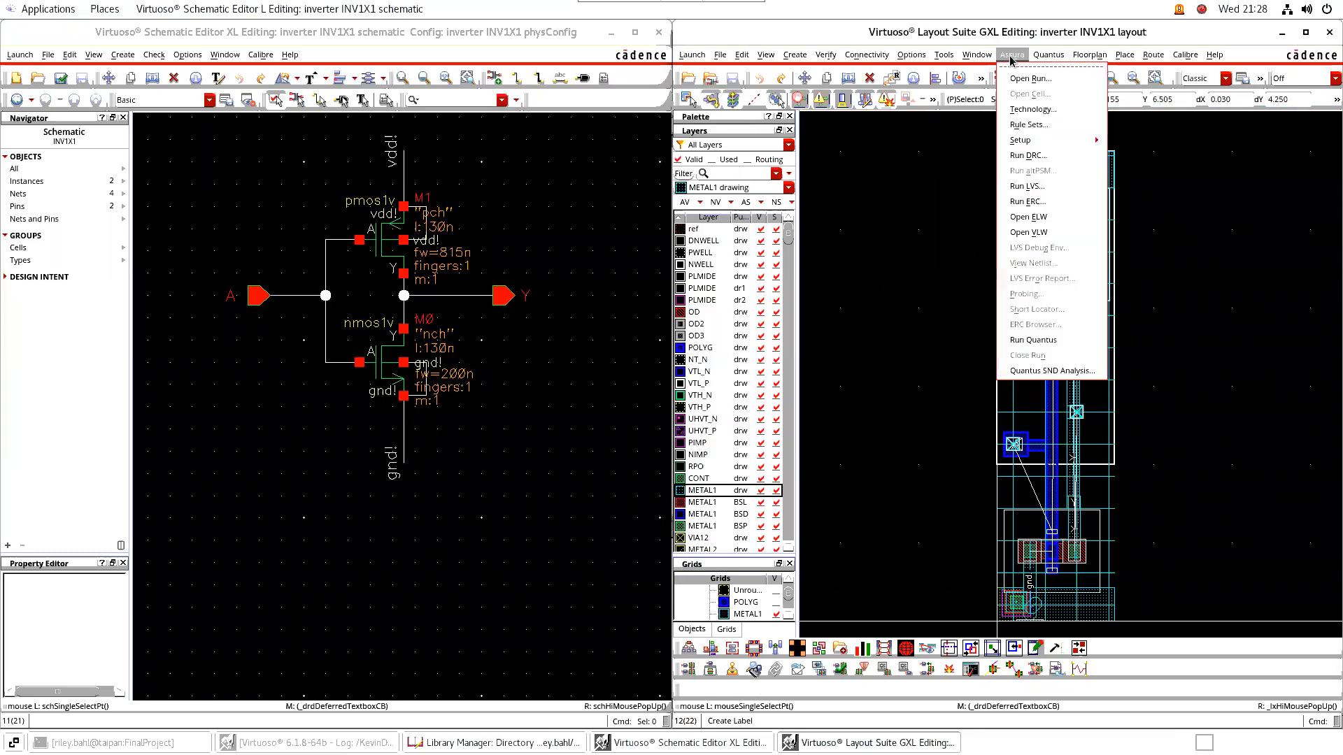
{"action": "left_click", "coordinate": [1031, 158]}
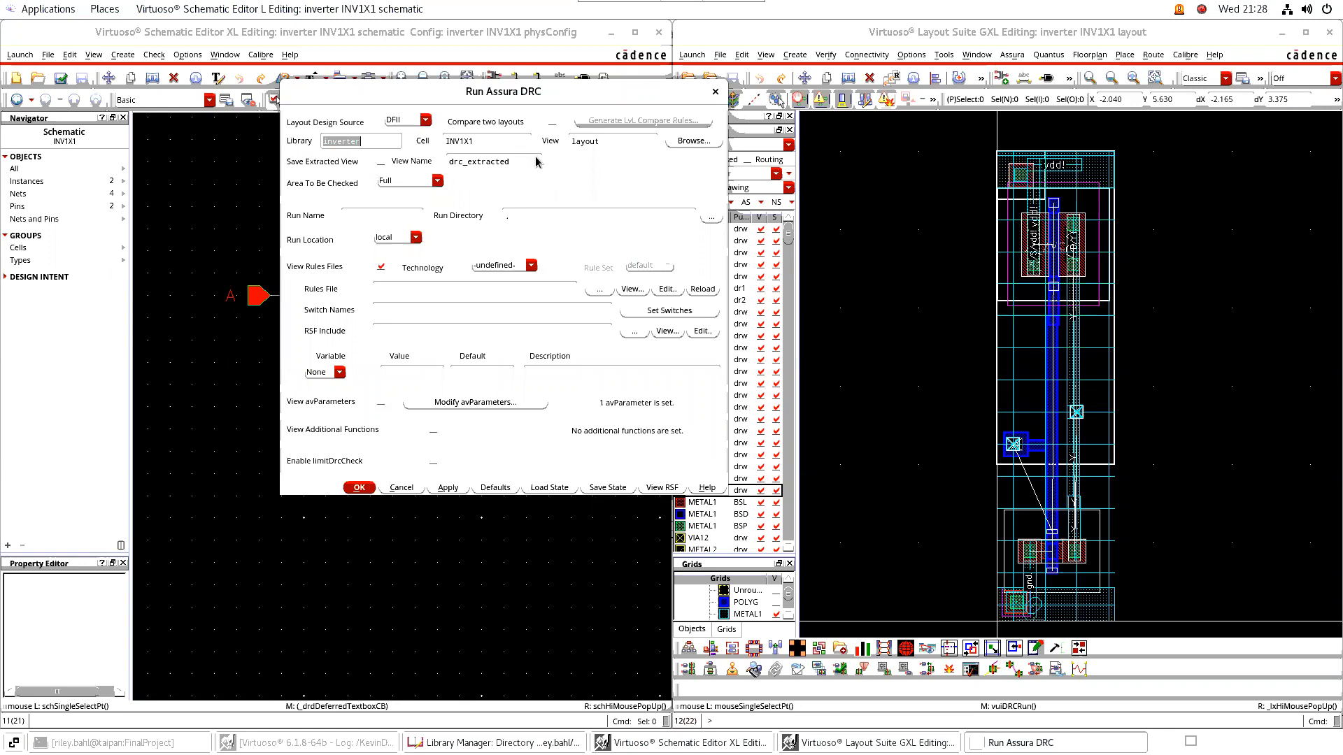
{"action": "left_click", "coordinate": [380, 162]}
{"action": "left_click", "coordinate": [385, 215]}
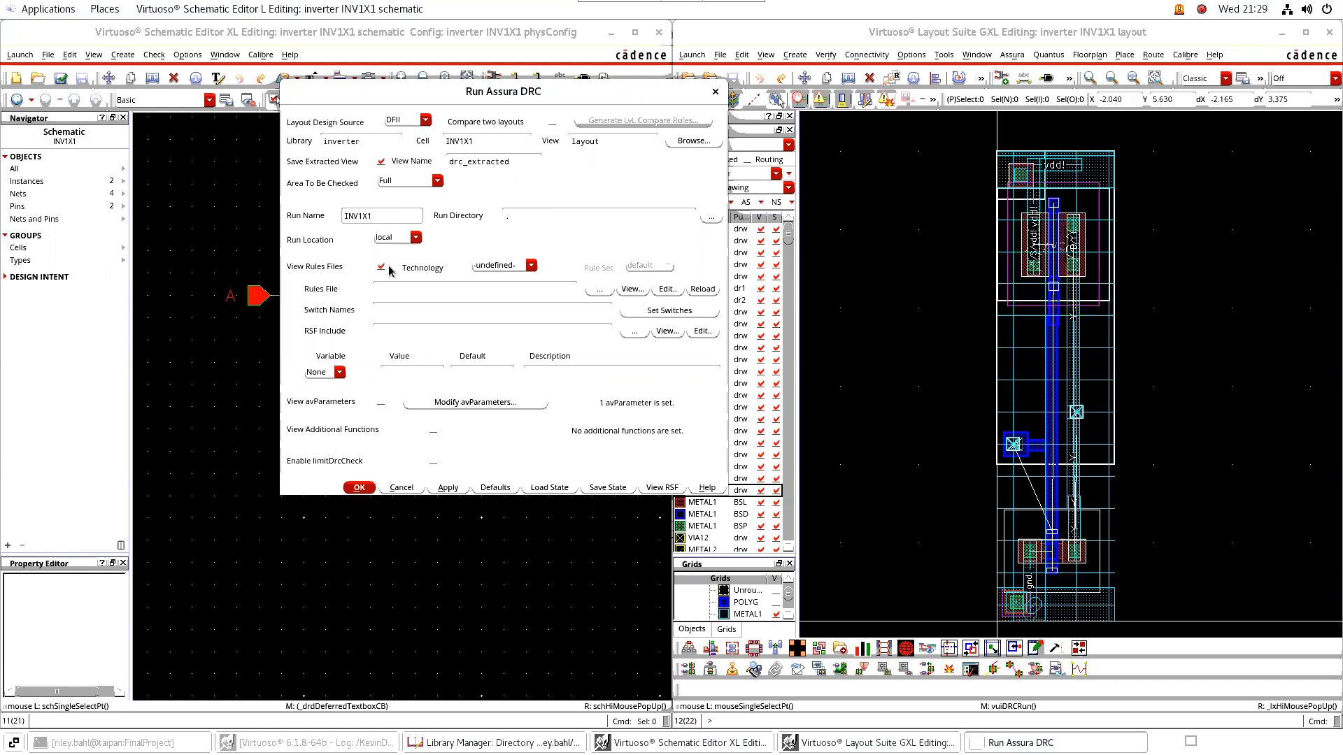
Step: Choose the assura_tech technology and its rule set, enable the rules file and RSF include, and run the DRC
{"action": "left_click", "coordinate": [528, 267]}
{"action": "left_click", "coordinate": [496, 290]}
{"action": "left_click", "coordinate": [658, 267]}
{"action": "left_click", "coordinate": [650, 300]}
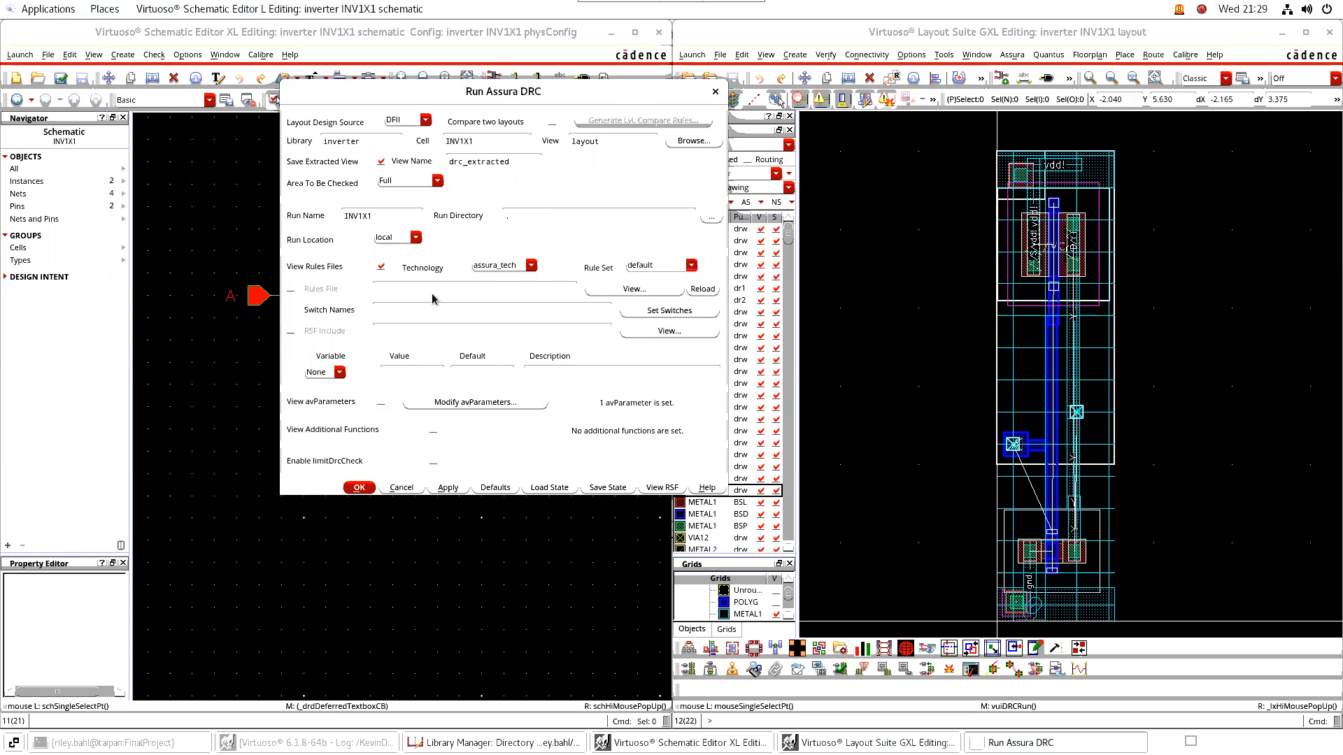
{"action": "left_click", "coordinate": [291, 289]}
{"action": "left_click", "coordinate": [291, 331]}
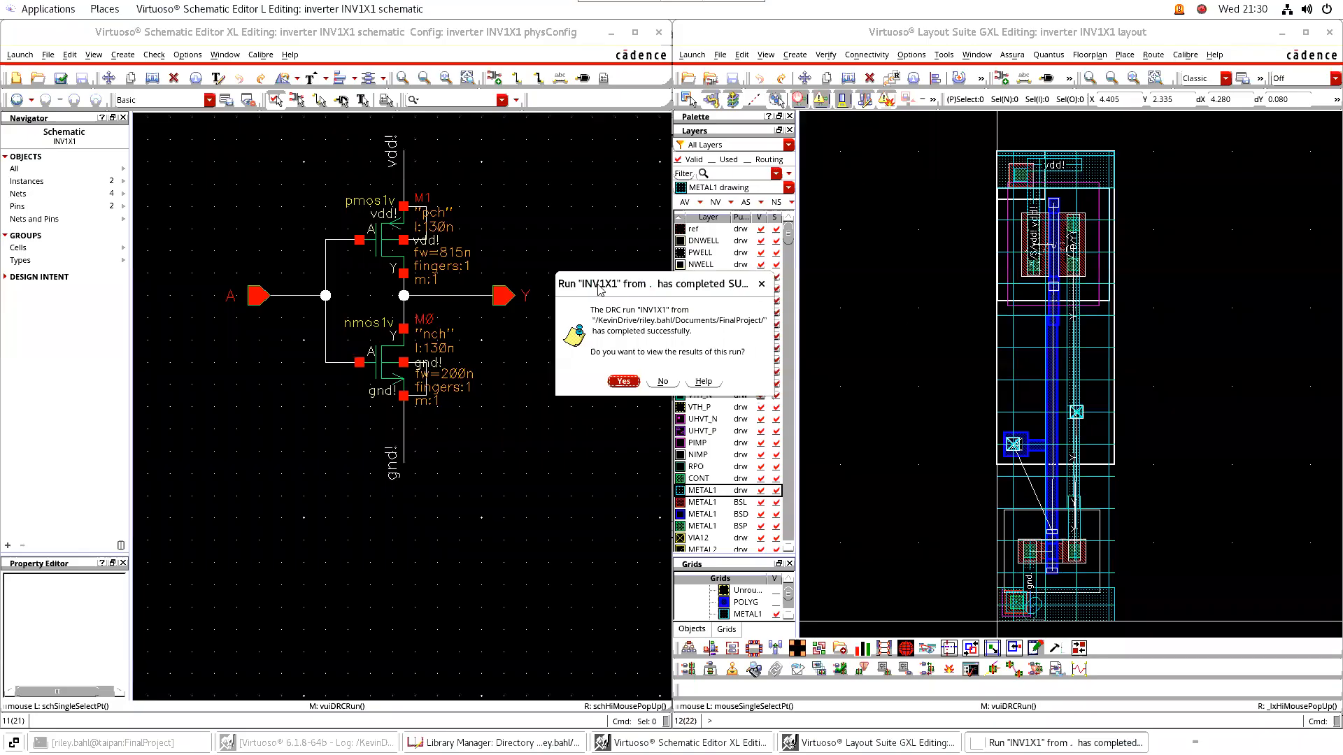
Step: Open the results of the INV1X1 DRC run and enlarge the Error Layer Window to fit the full rule list
{"action": "left_click_drag", "start_coordinate": [599, 289], "coordinate": [531, 258]}
{"action": "left_click", "coordinate": [556, 352]}
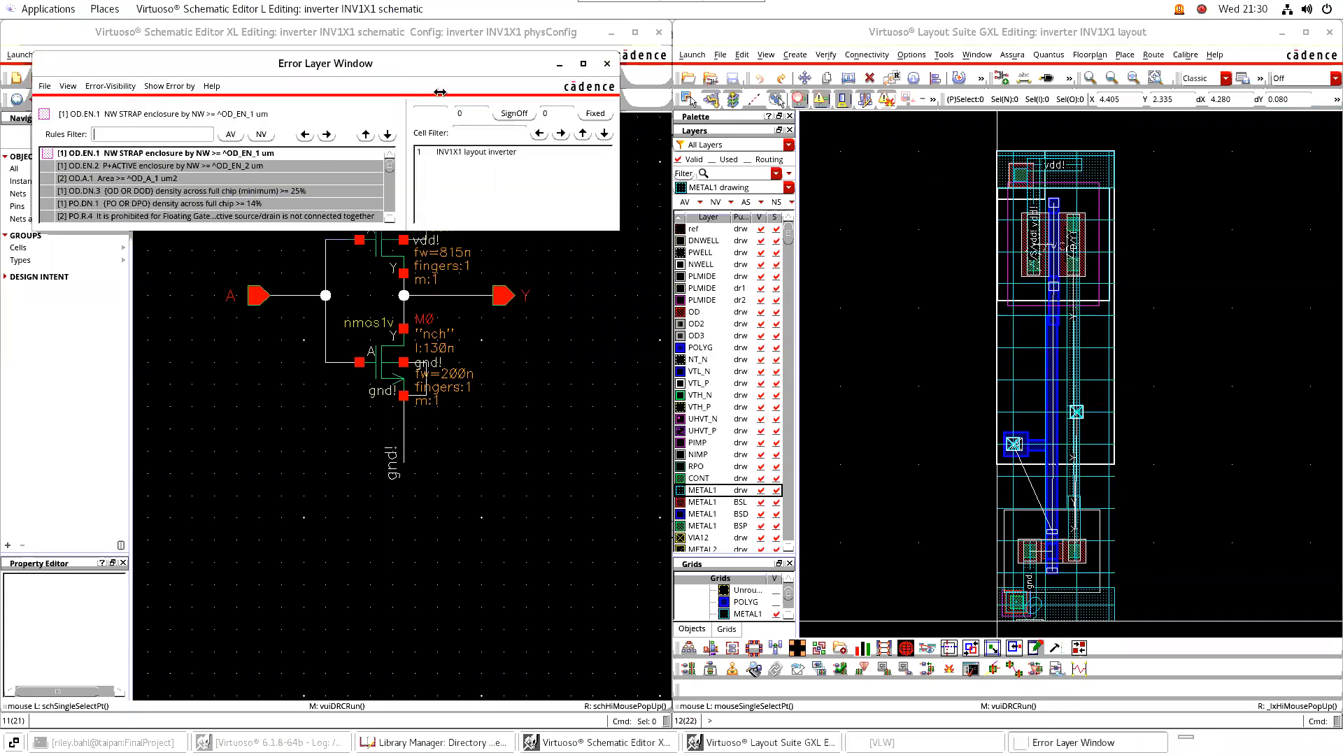
{"action": "double_click", "coordinate": [583, 64]}
{"action": "left_click_drag", "start_coordinate": [461, 76], "coordinate": [581, 121]}
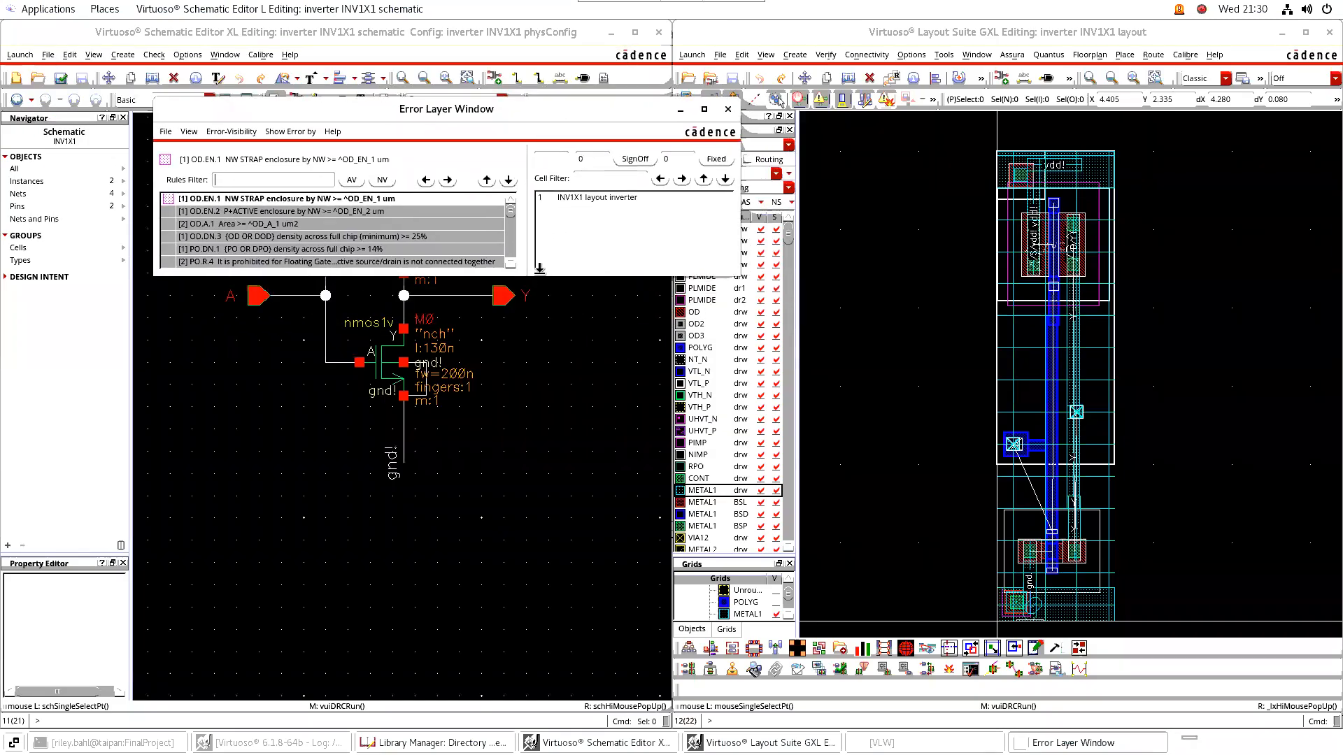
{"action": "left_click_drag", "start_coordinate": [536, 276], "coordinate": [507, 653]}
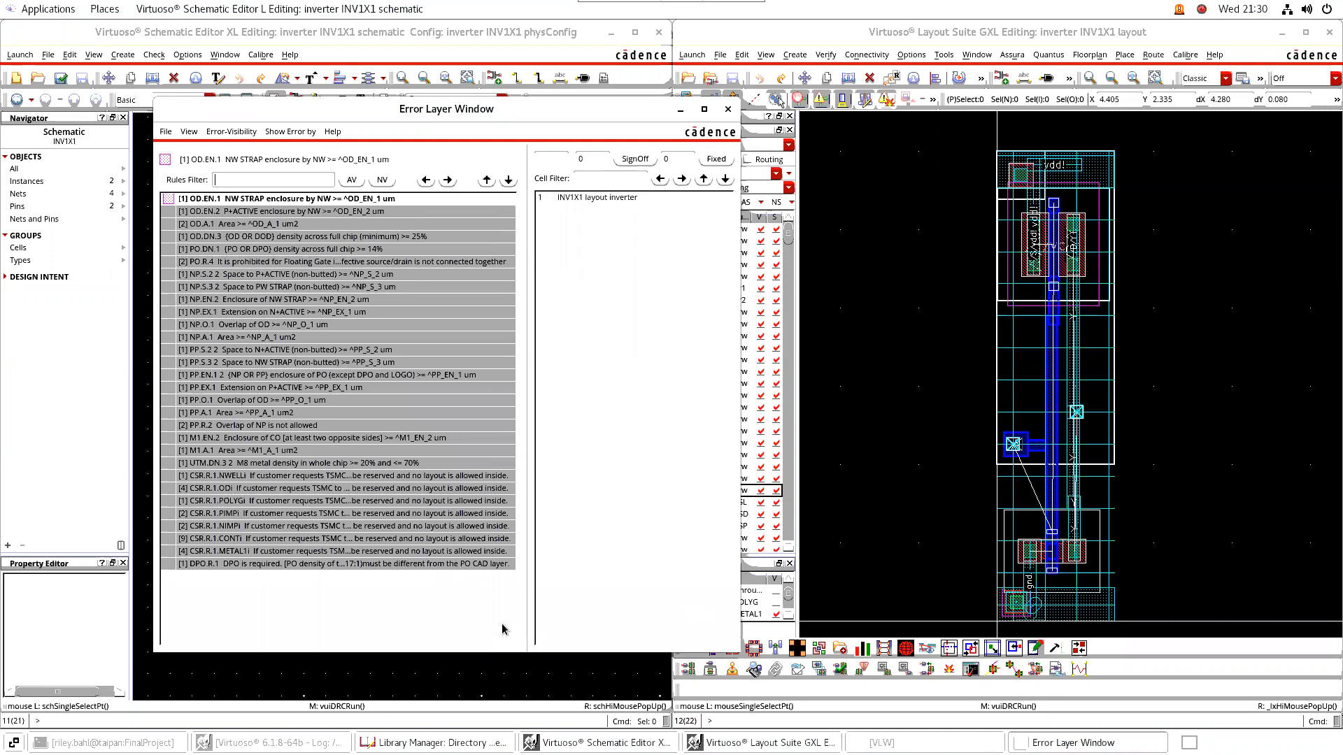
Step: Go through the CSR.R.1, DPO.R.1 and UTM.DN.3.2 rule violations one by one in the error list
{"action": "left_click", "coordinate": [285, 479]}
{"action": "left_click", "coordinate": [283, 490]}
{"action": "left_click", "coordinate": [282, 502]}
{"action": "left_click", "coordinate": [281, 515]}
{"action": "left_click", "coordinate": [280, 527]}
{"action": "left_click", "coordinate": [279, 539]}
{"action": "left_click", "coordinate": [276, 552]}
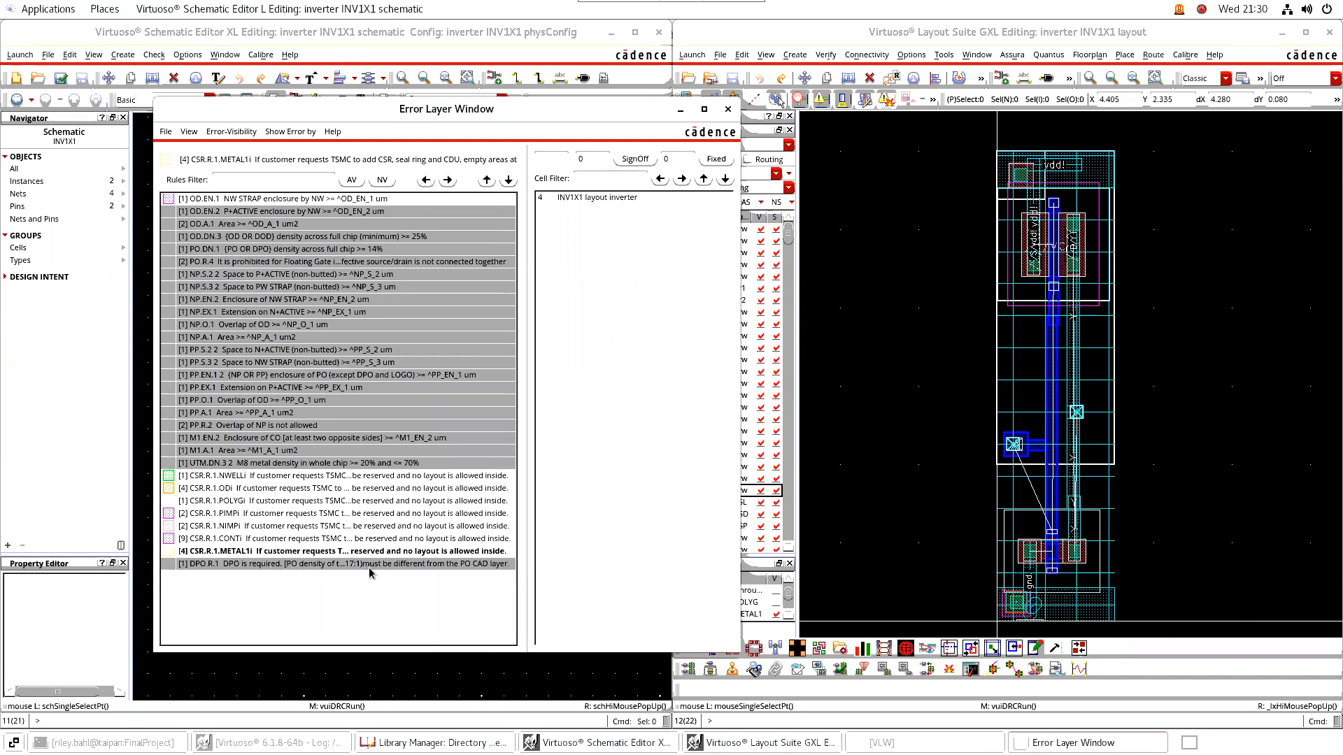
{"action": "left_click", "coordinate": [272, 565]}
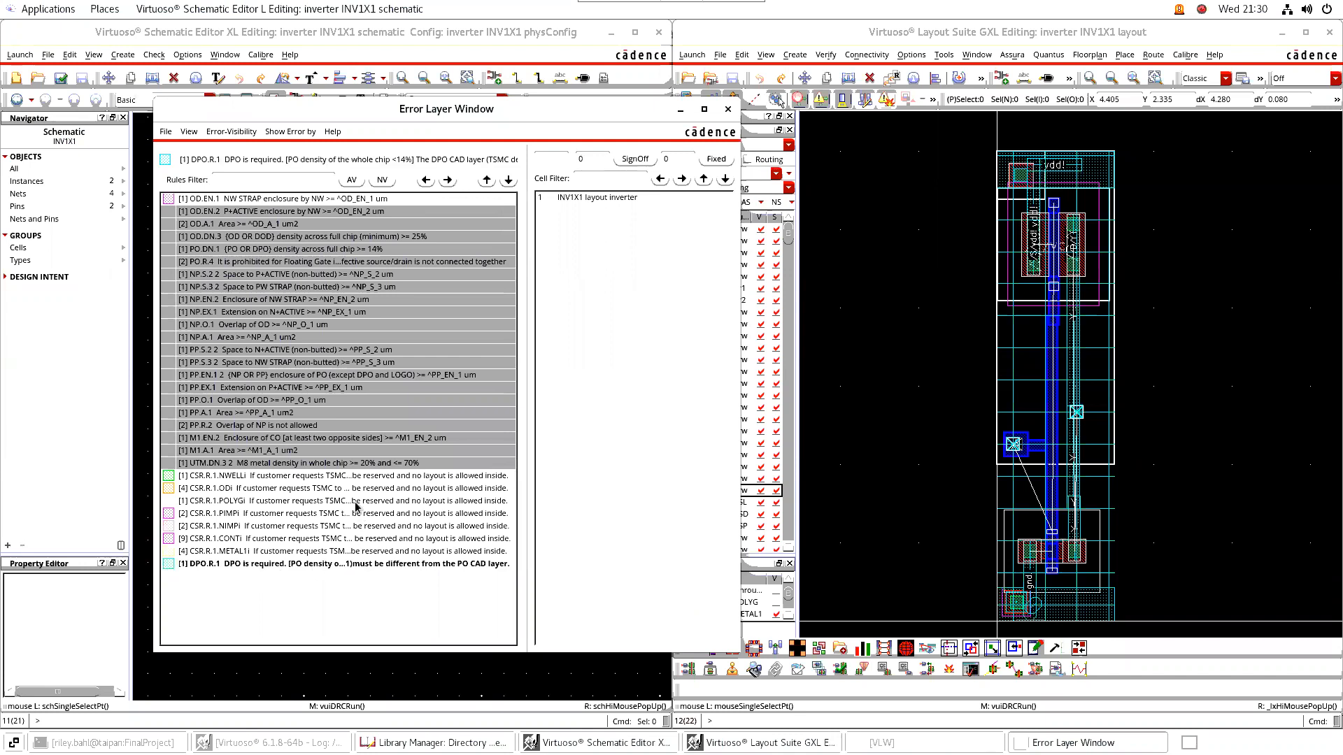
{"action": "left_click", "coordinate": [279, 464]}
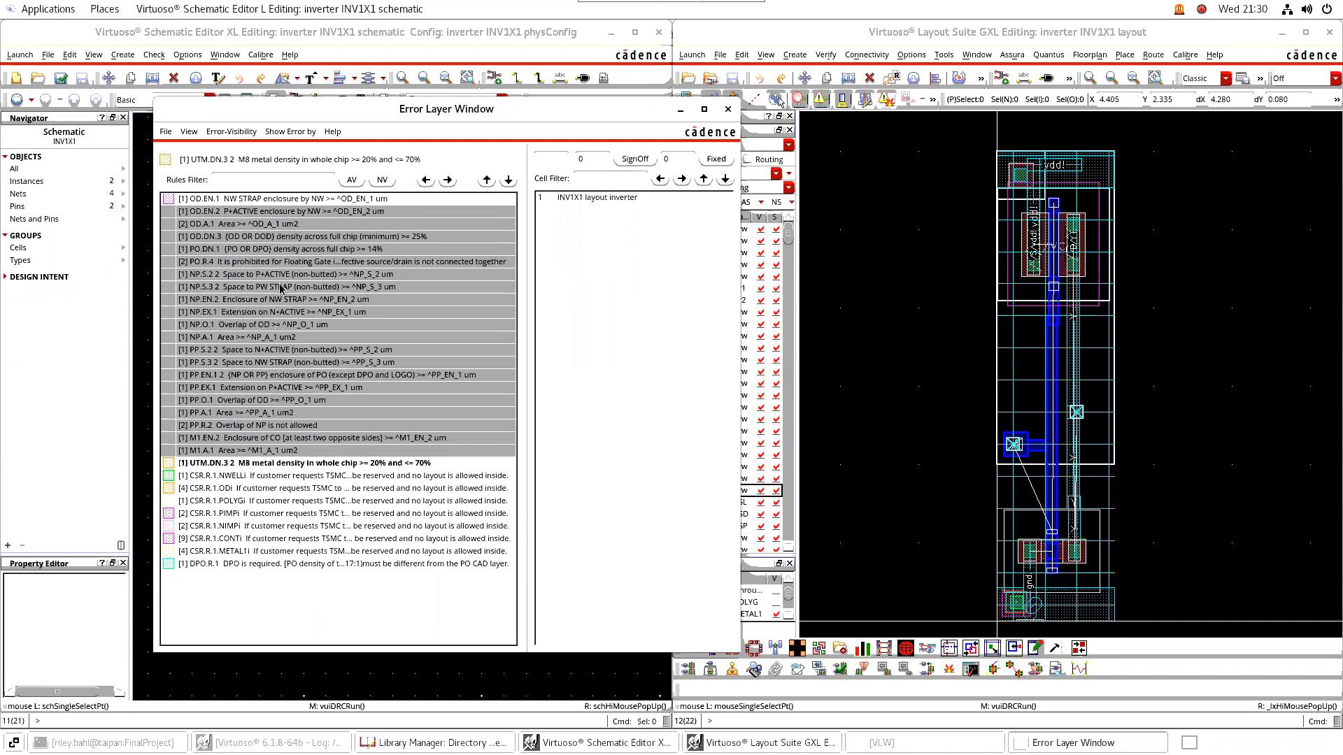
Step: Preview the OD.EN.1 NW STRAP enclosure violation in the layout
{"action": "left_click", "coordinate": [291, 199]}
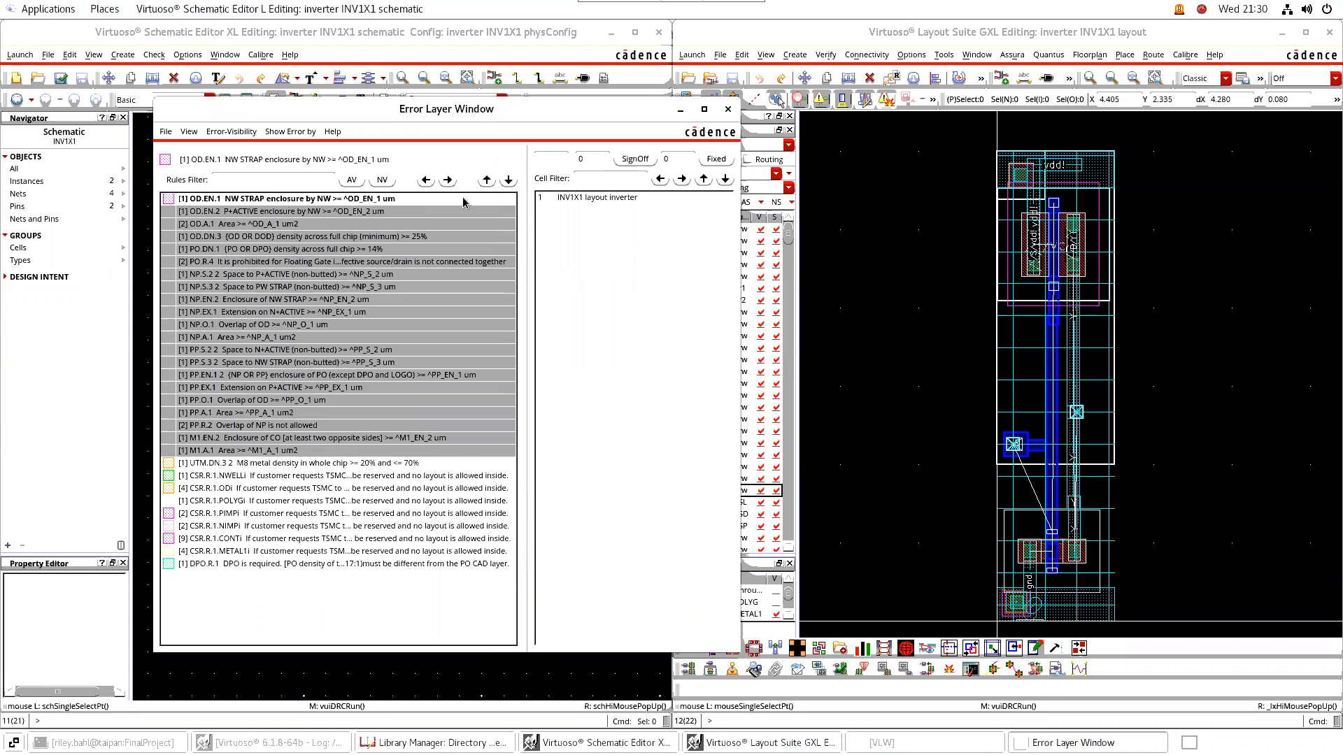
{"action": "left_click", "coordinate": [448, 180]}
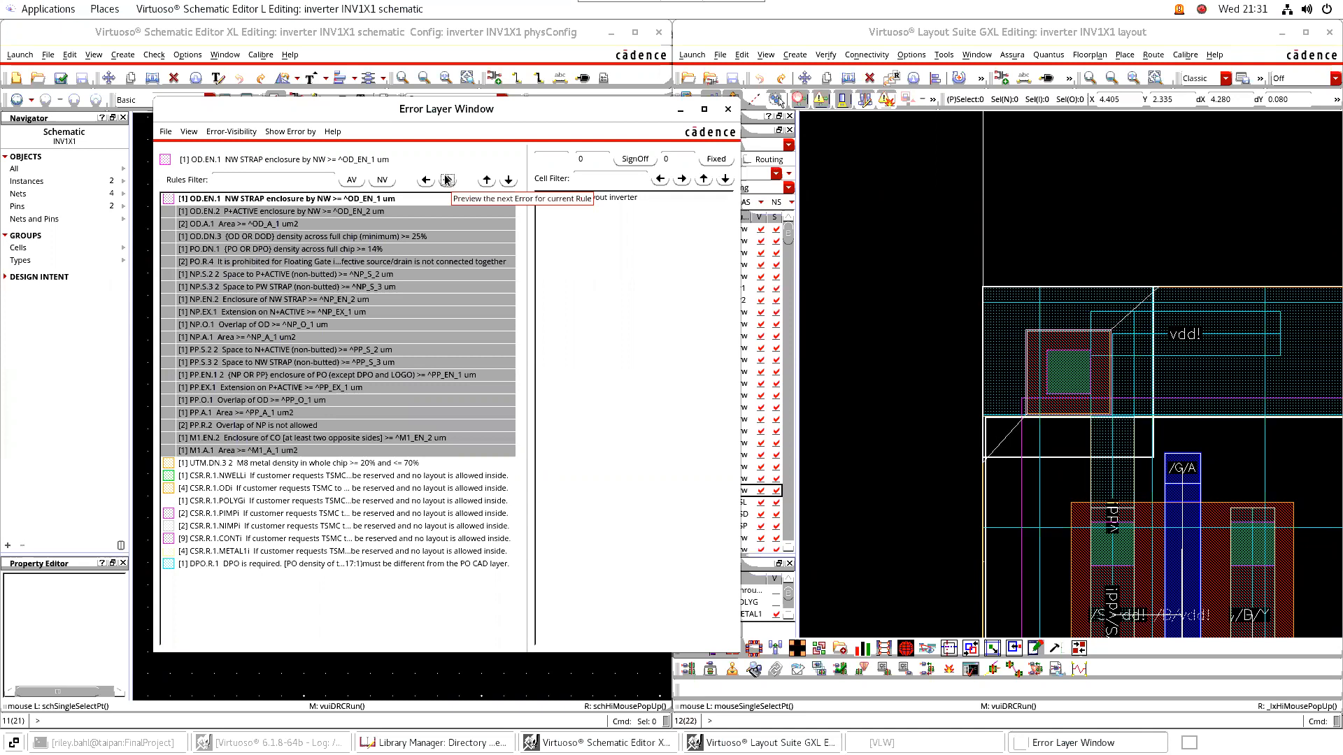
{"action": "left_click", "coordinate": [448, 181]}
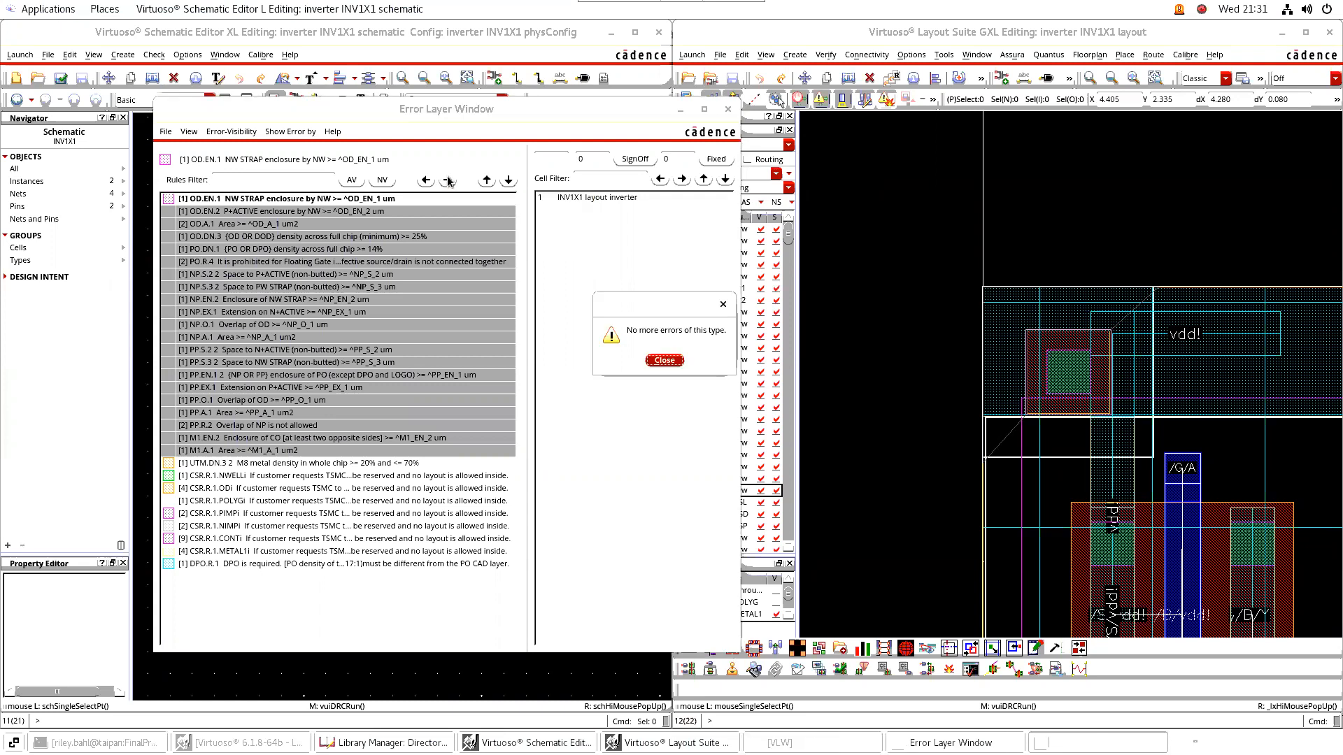
{"action": "left_click", "coordinate": [665, 360]}
Step: Preview the OD.EN.2 P+ACTIVE enclosure violation in the layout
{"action": "left_click", "coordinate": [413, 214]}
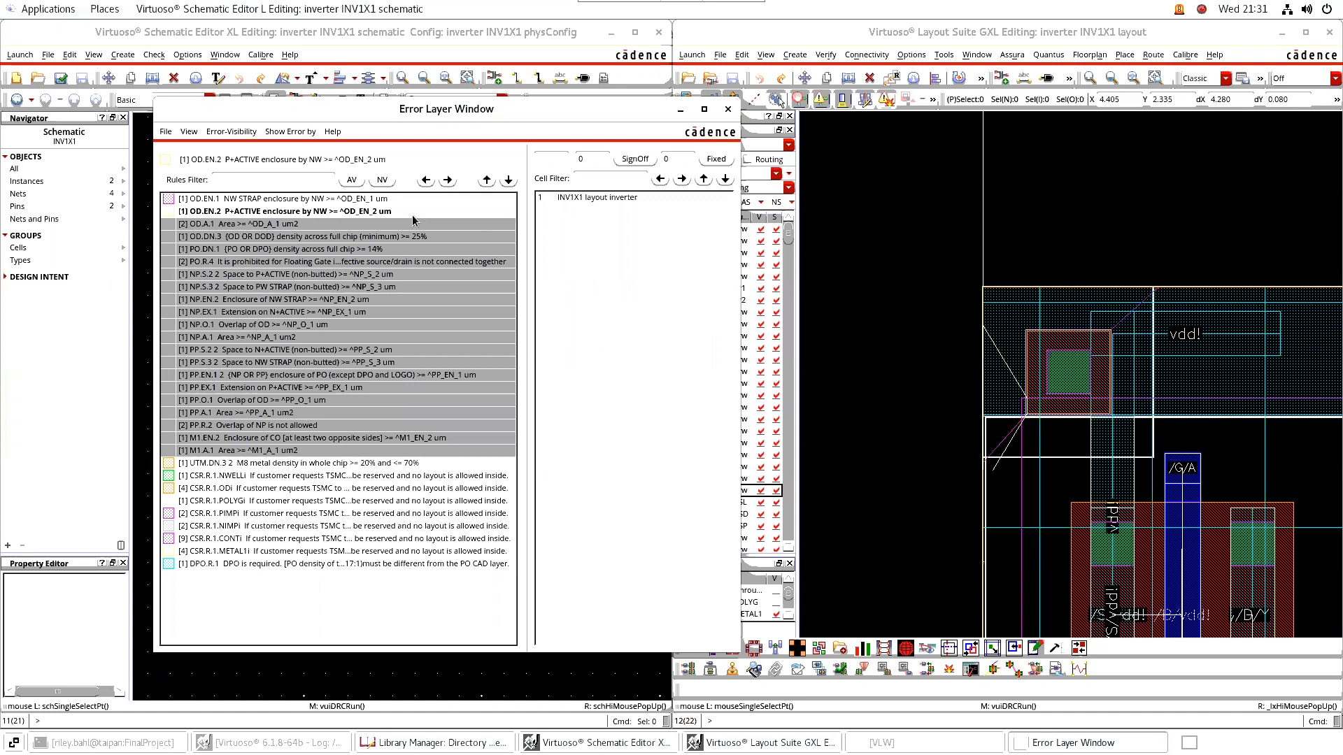
{"action": "left_click", "coordinate": [448, 181]}
{"action": "left_click", "coordinate": [447, 180]}
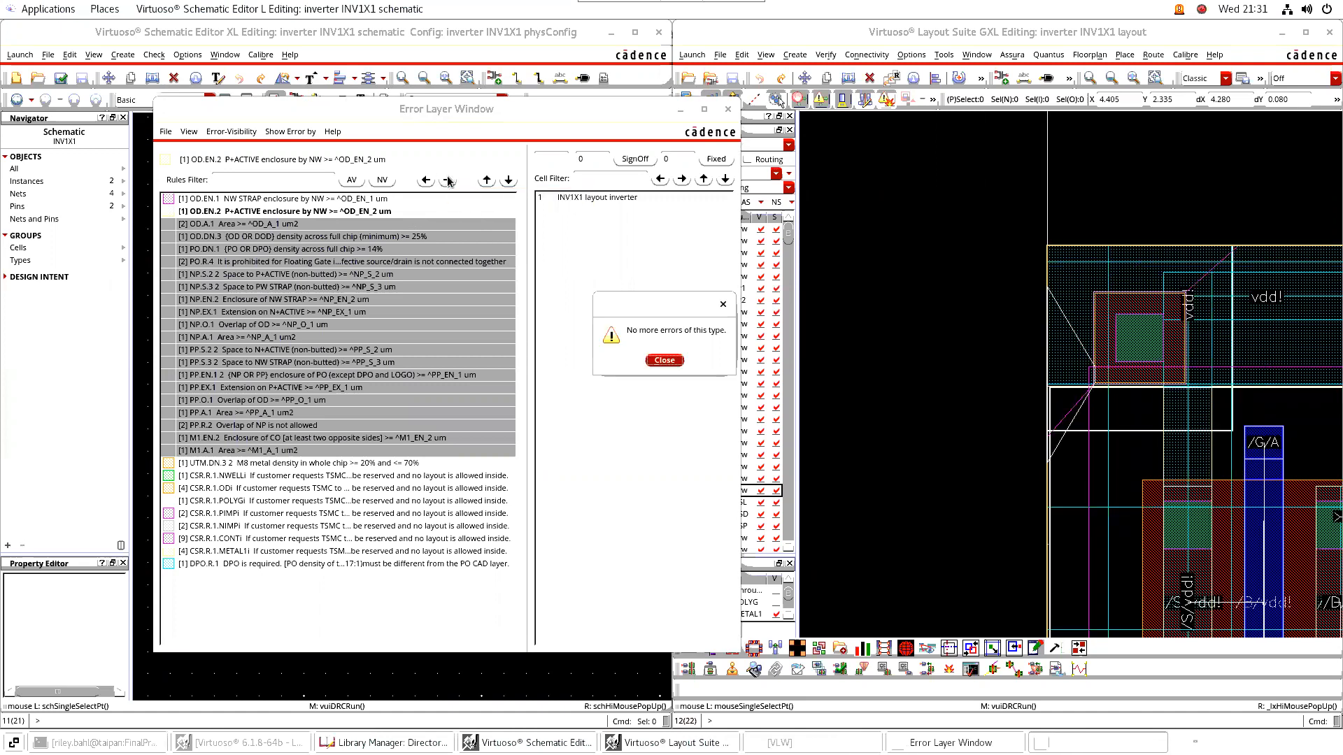
{"action": "left_click", "coordinate": [673, 364]}
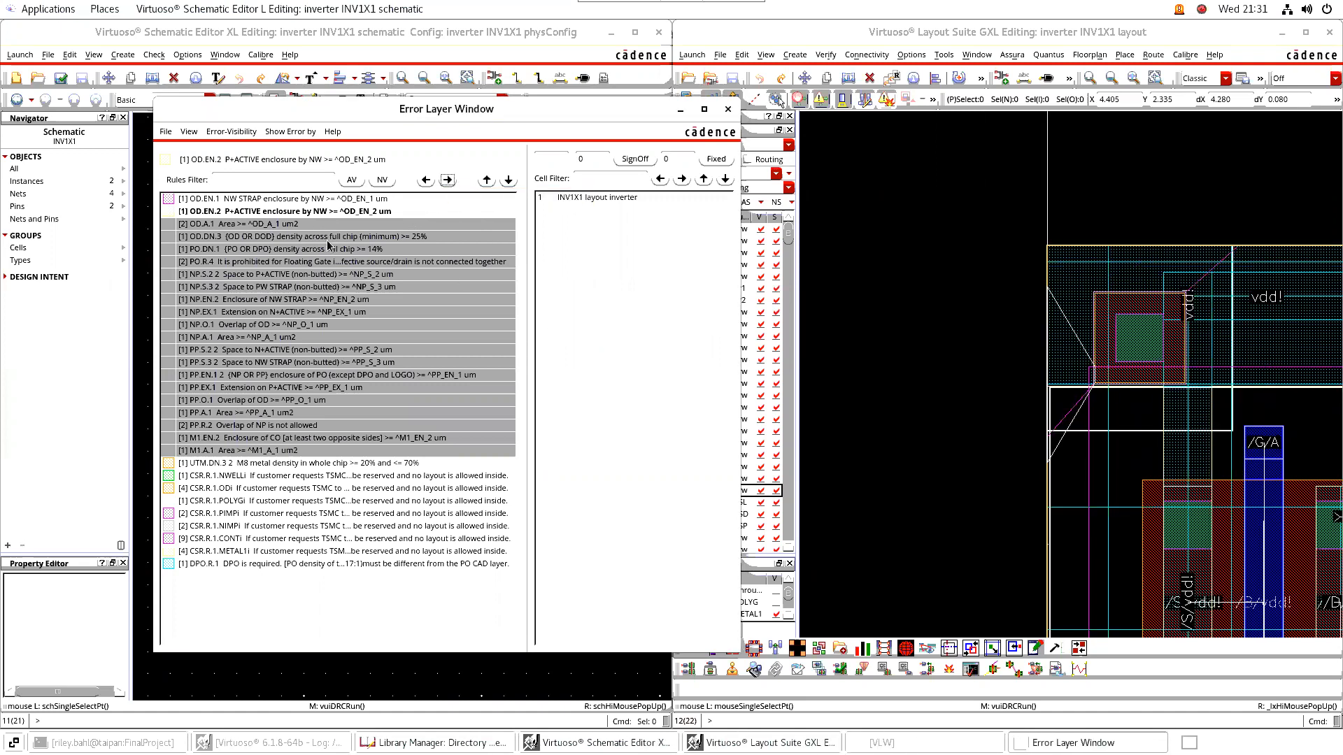
Step: Preview the OD.A.1 area and OD.DN.3 density violations in the layout, and select the PO.DN.1 and PO.R.4 rules
{"action": "left_click", "coordinate": [273, 223]}
{"action": "left_click", "coordinate": [448, 180]}
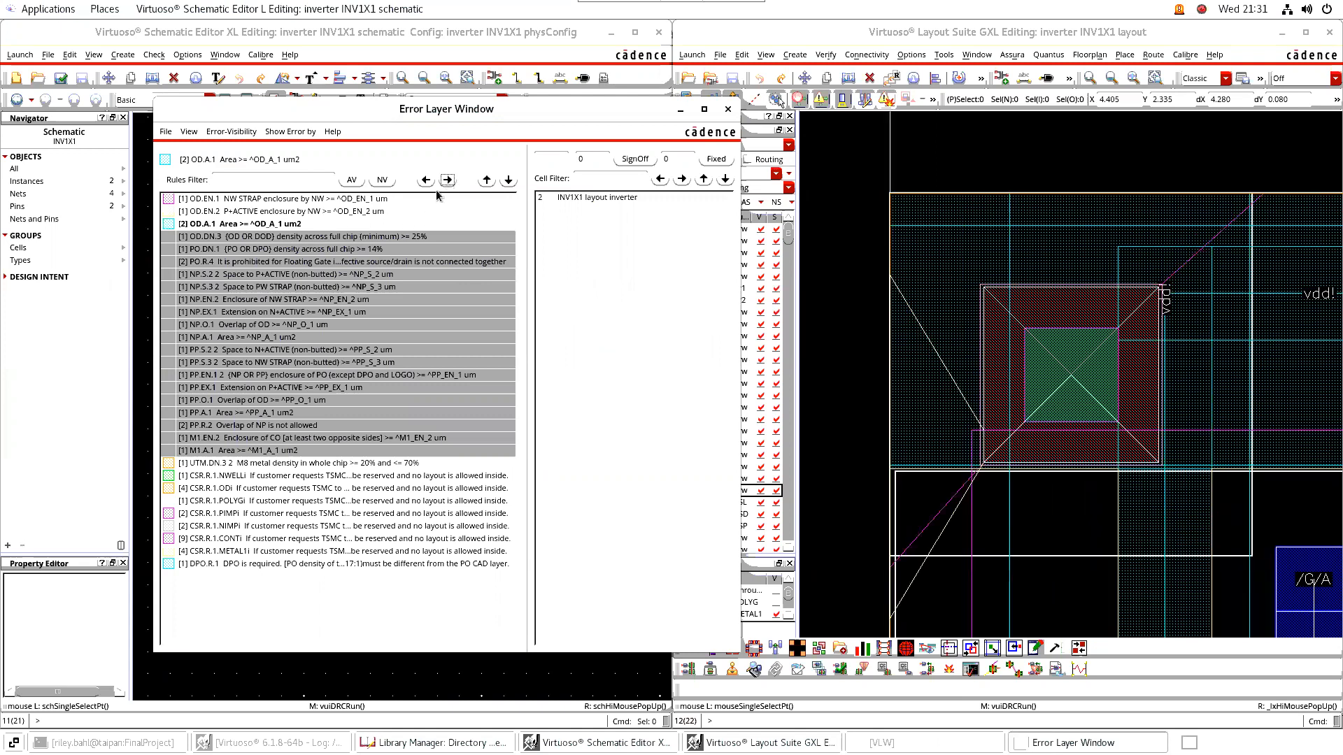
{"action": "left_click", "coordinate": [282, 238]}
{"action": "left_click", "coordinate": [448, 180]}
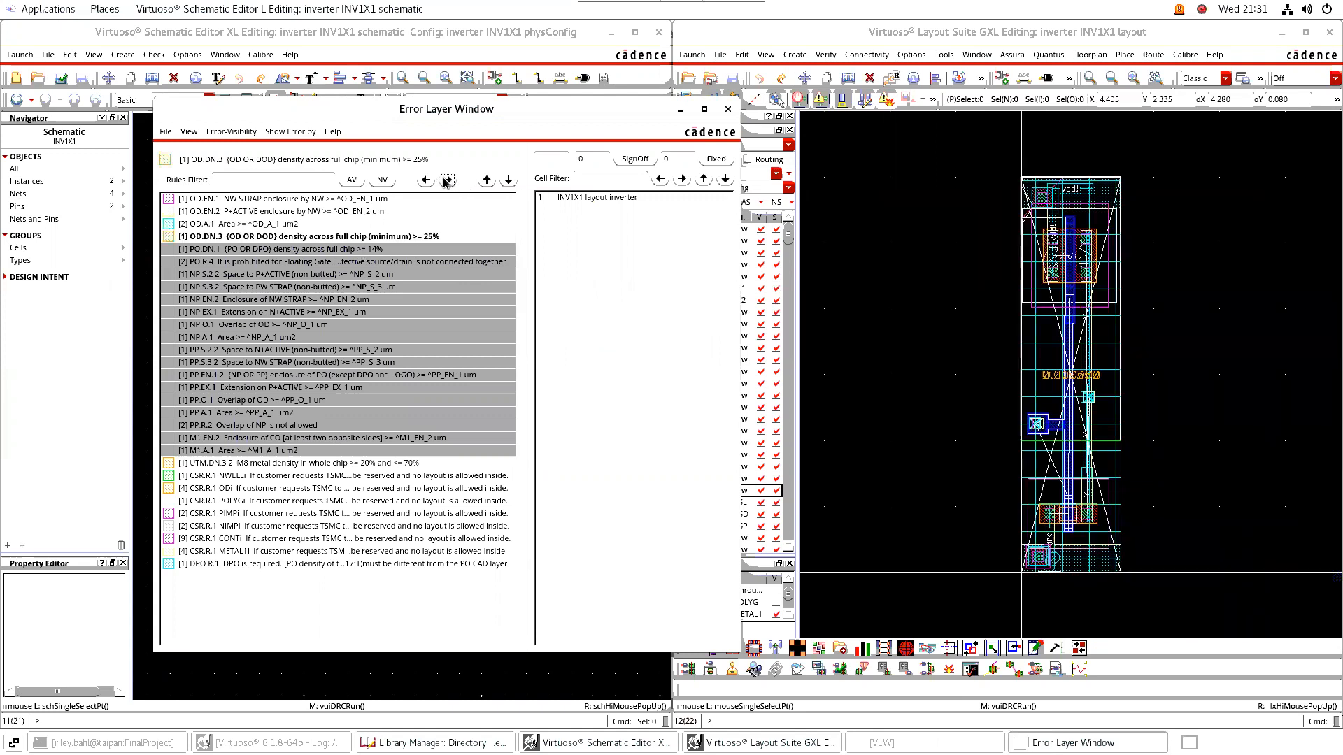
{"action": "left_click", "coordinate": [302, 250]}
{"action": "left_click", "coordinate": [286, 263]}
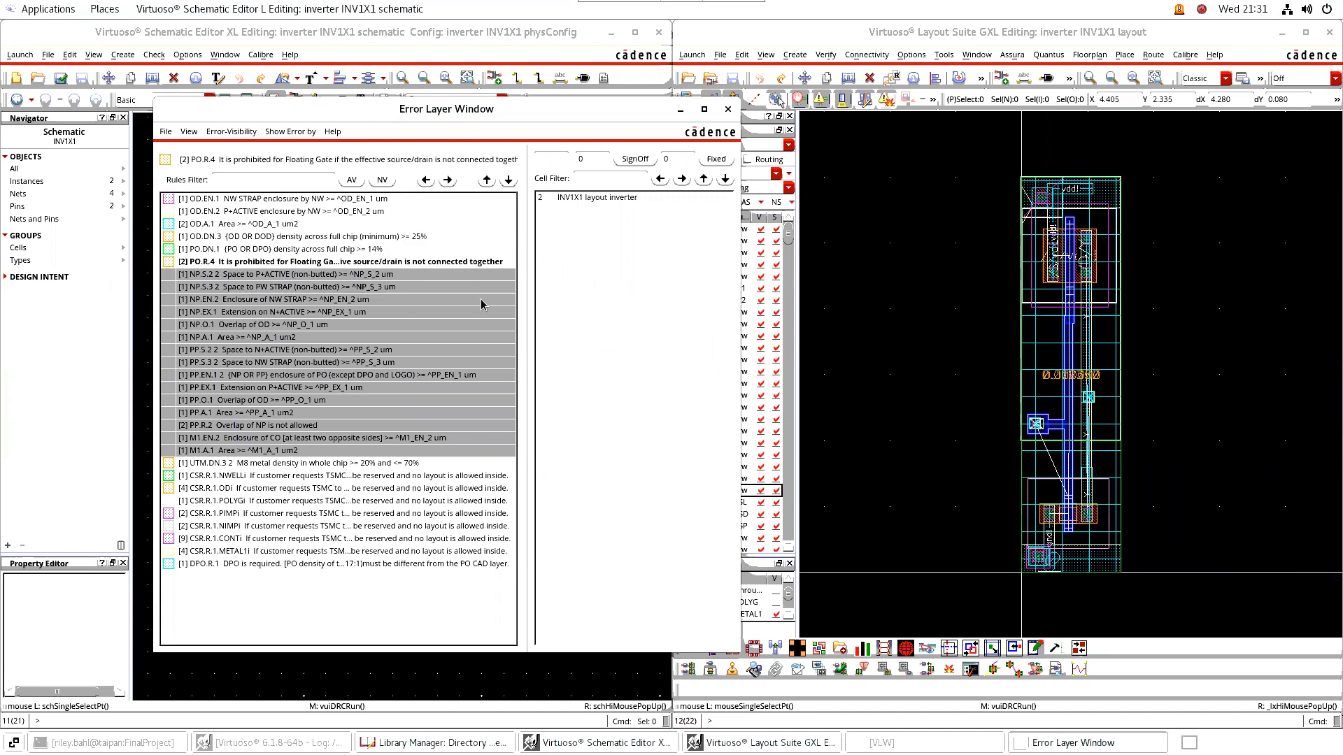
Step: Preview the NP.S.2.2 space to P+ACTIVE violation in the layout and inspect the adjacent PMOS transistor
{"action": "left_click", "coordinate": [261, 278]}
{"action": "left_click", "coordinate": [447, 181]}
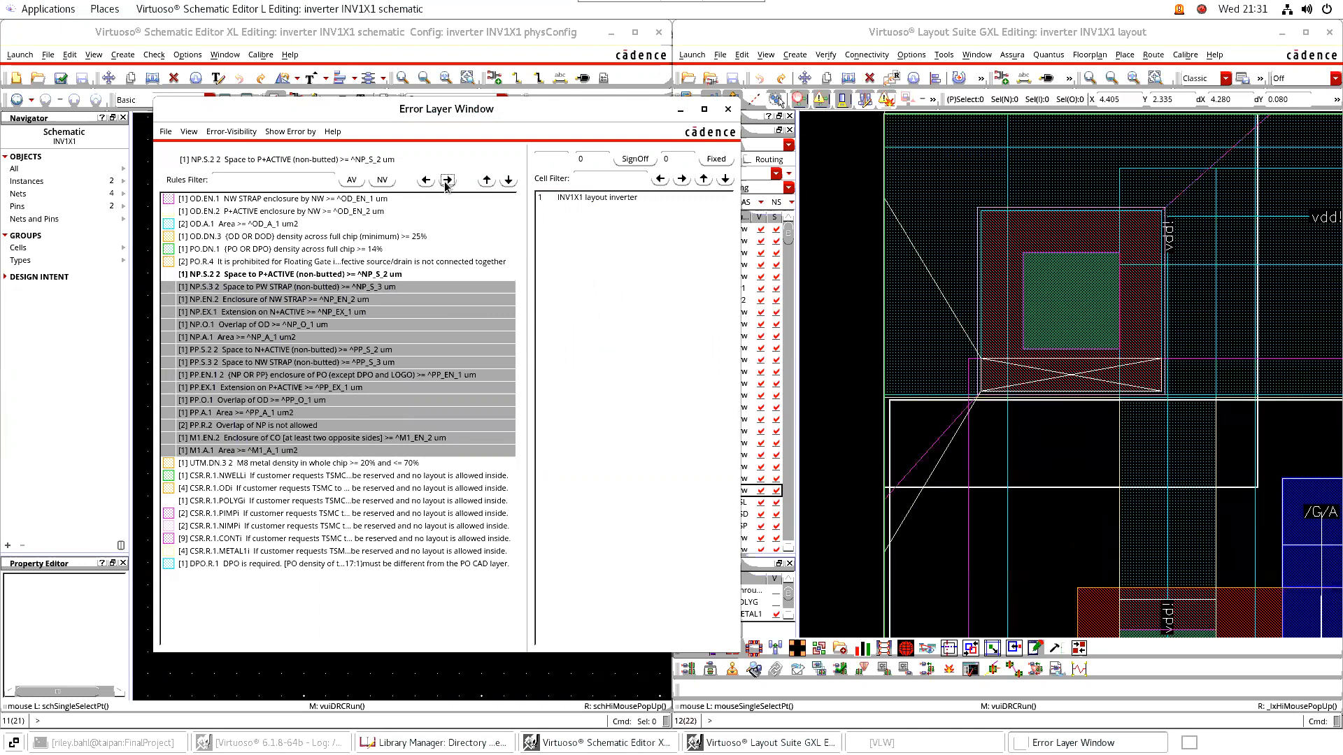
{"action": "middle_click_drag", "start_coordinate": [1039, 451], "coordinate": [992, 360]}
{"action": "scroll", "coordinate": [999, 371], "scroll_direction": "down", "scroll_amount": 1}
{"action": "middle_click_drag", "start_coordinate": [1127, 442], "coordinate": [1074, 193]}
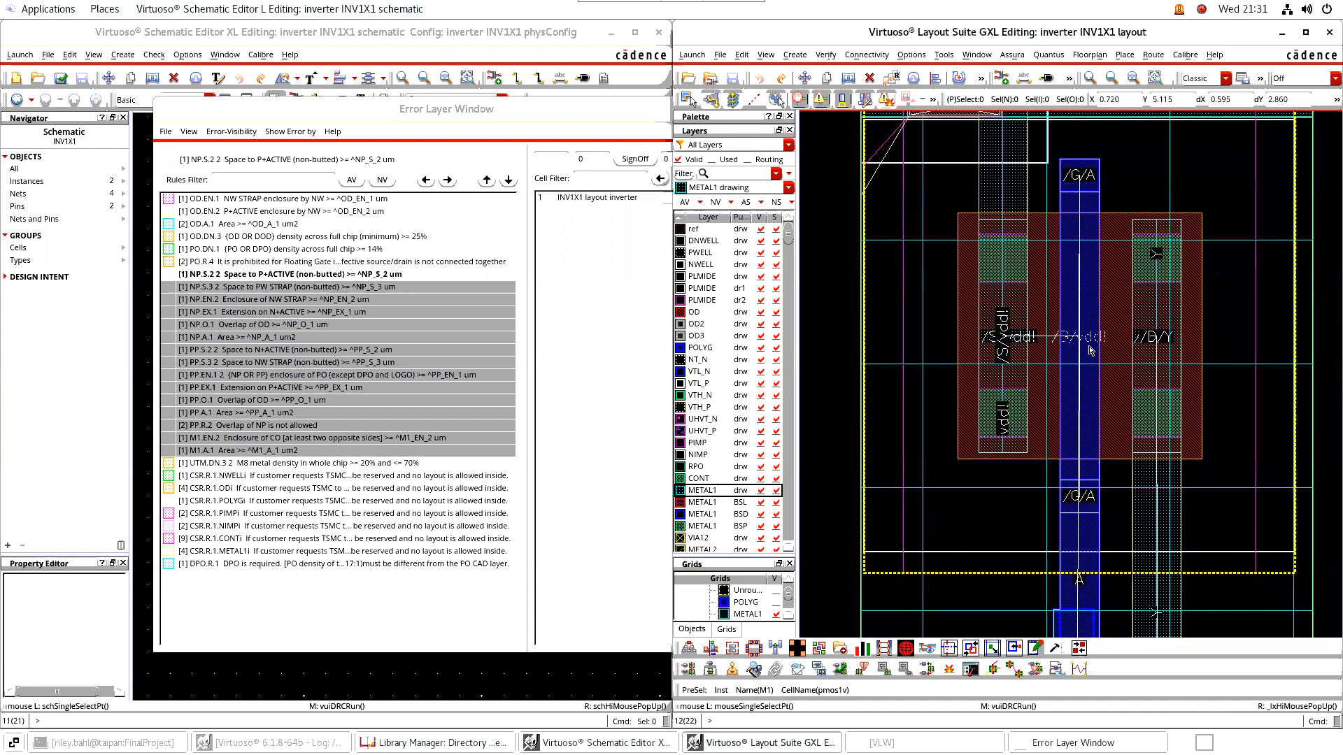
Step: Move the PMOS transistor M1 down 0.1 µm, away from the vdd! strap, and check for further NP.S.2.2 errors
{"action": "key", "text": "m"}
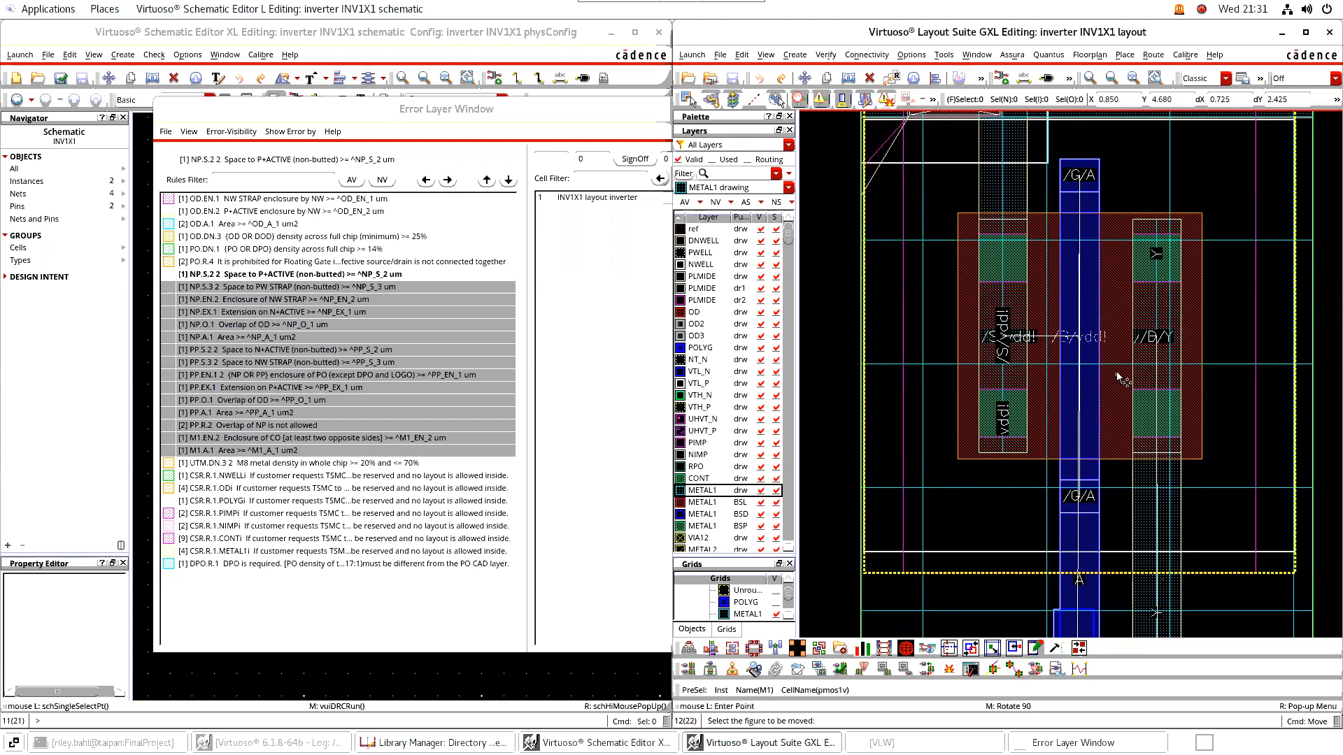
{"action": "left_click", "coordinate": [1116, 362]}
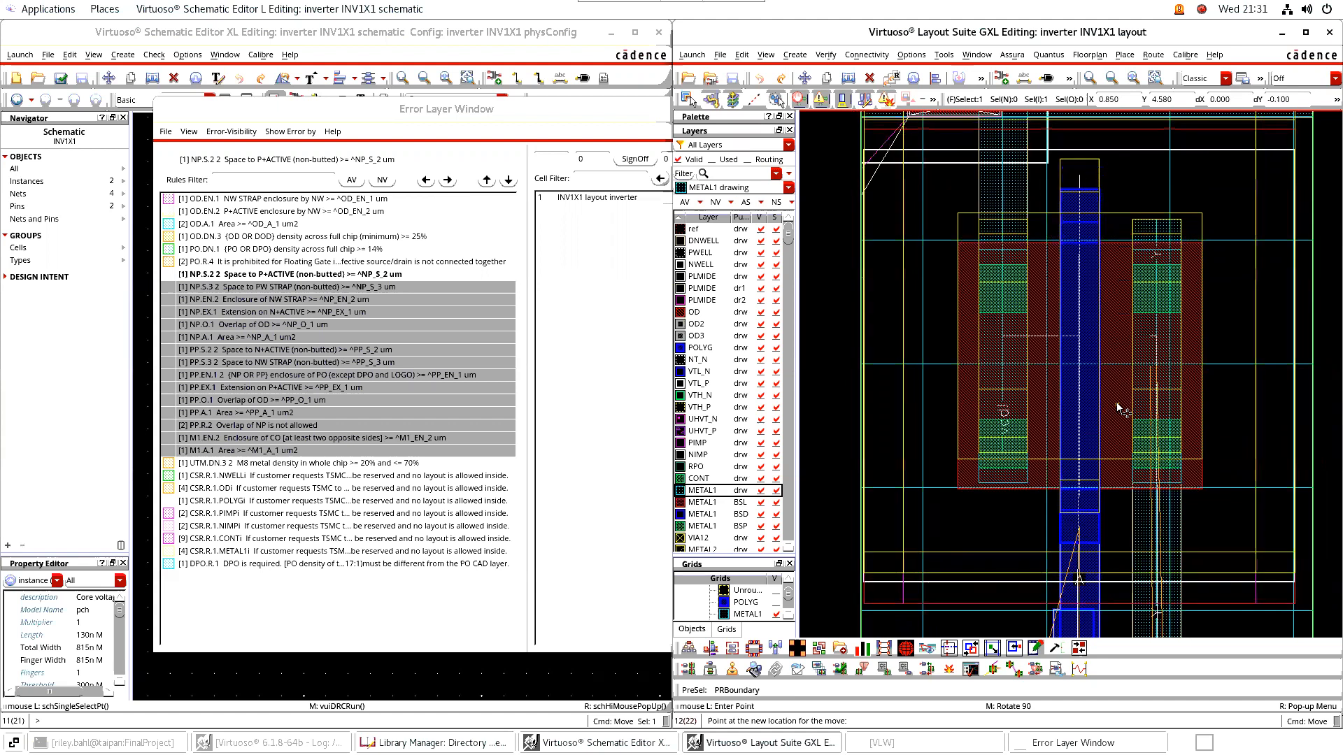
{"action": "left_click", "coordinate": [1117, 409]}
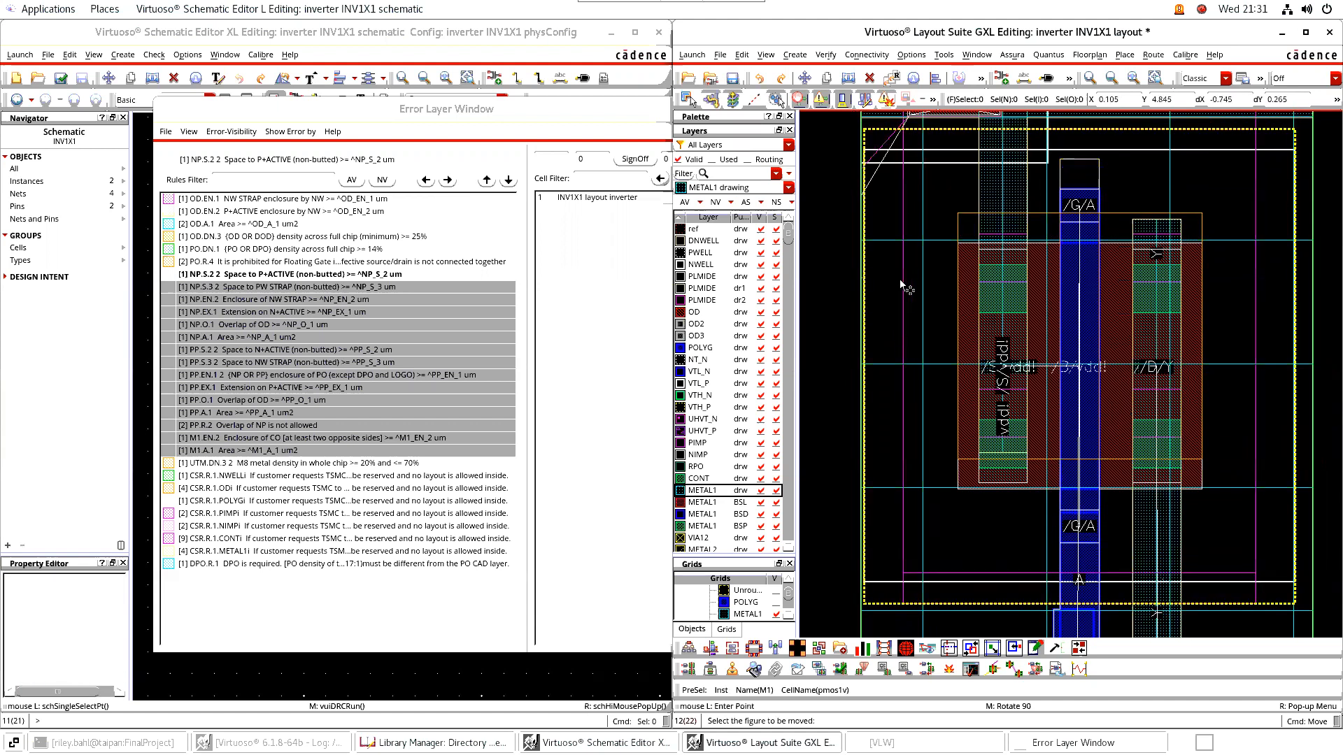
{"action": "scroll", "coordinate": [907, 415], "scroll_direction": "up", "scroll_amount": 2}
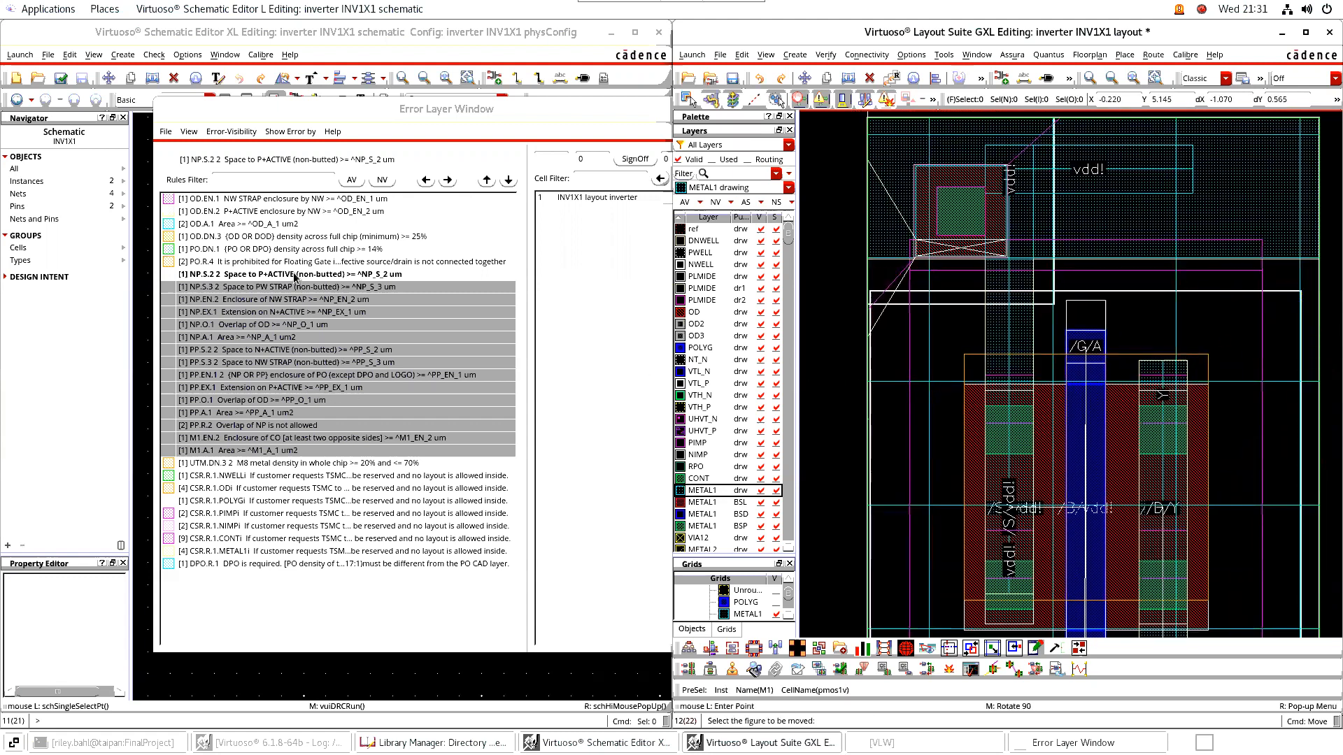
{"action": "left_click", "coordinate": [448, 180]}
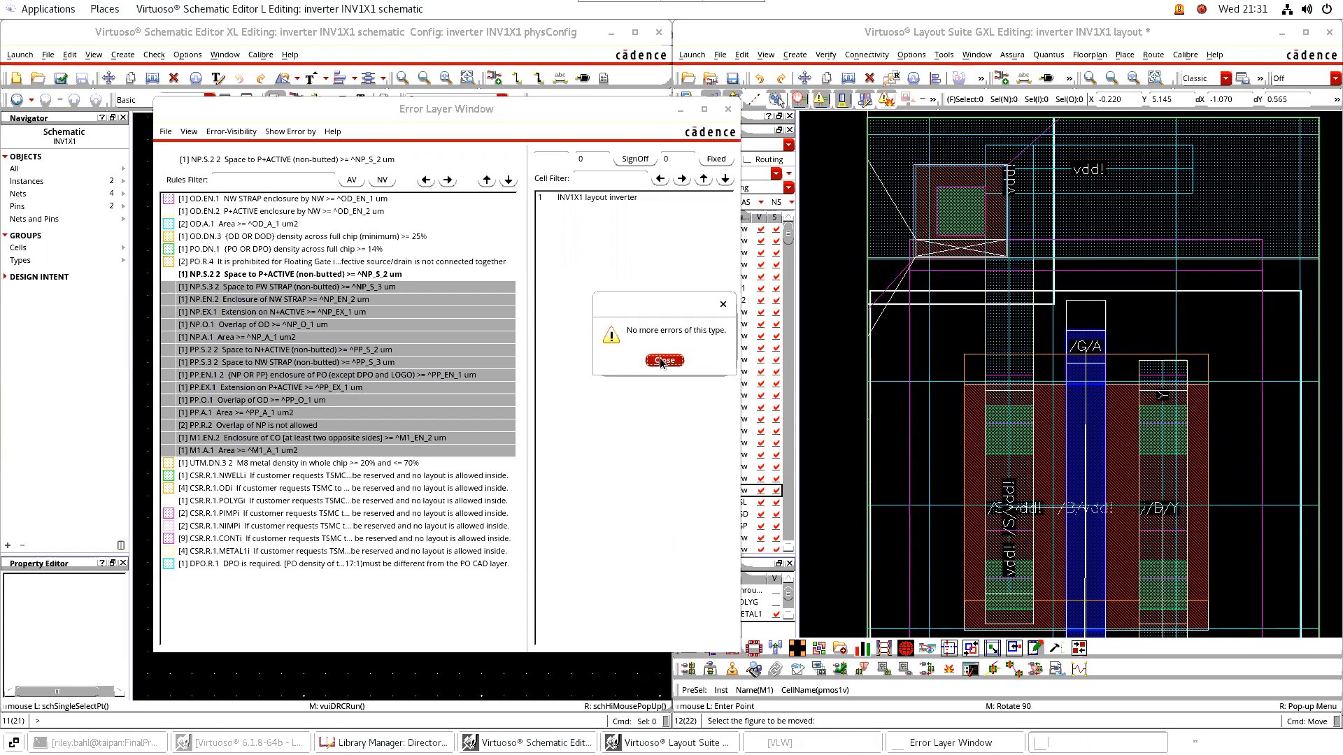
{"action": "left_click", "coordinate": [662, 360]}
Step: Preview the NP.S.3.2 space to PW STRAP violation in the layout and check for further errors of that rule
{"action": "left_click", "coordinate": [366, 287]}
{"action": "left_click", "coordinate": [447, 181]}
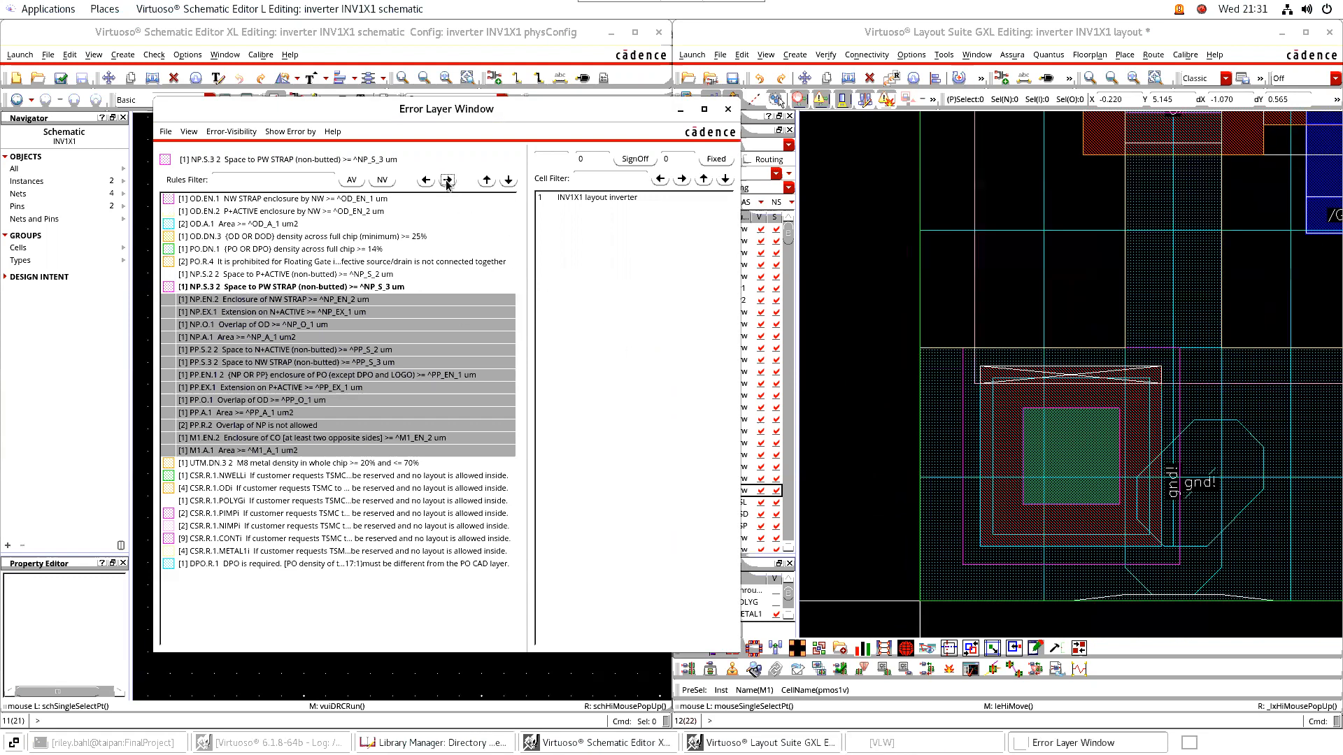
{"action": "left_click", "coordinate": [447, 181]}
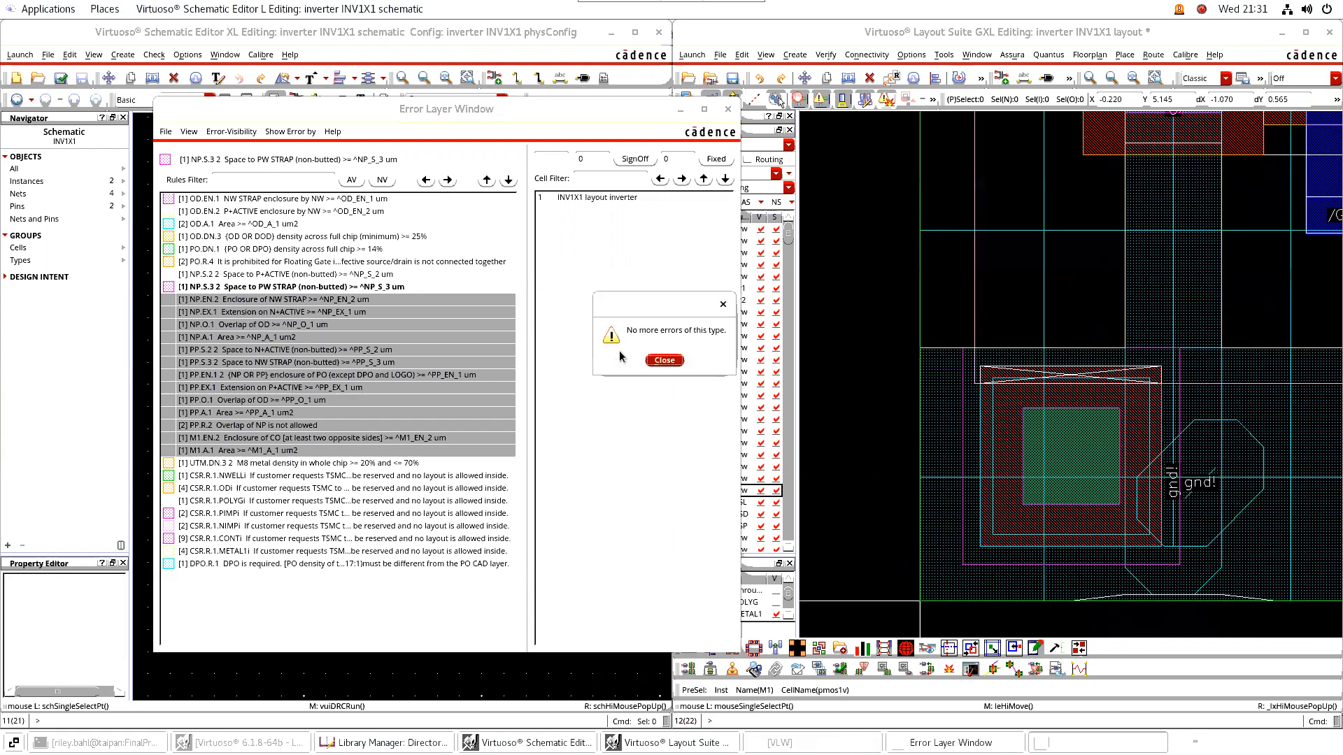
{"action": "left_click", "coordinate": [653, 361]}
Step: Move the NMOS transistor M0 up 0.075 µm, away from the gnd! strap
{"action": "middle_click_drag", "start_coordinate": [1028, 316], "coordinate": [960, 346]}
{"action": "scroll", "coordinate": [960, 350], "scroll_direction": "down", "scroll_amount": 1}
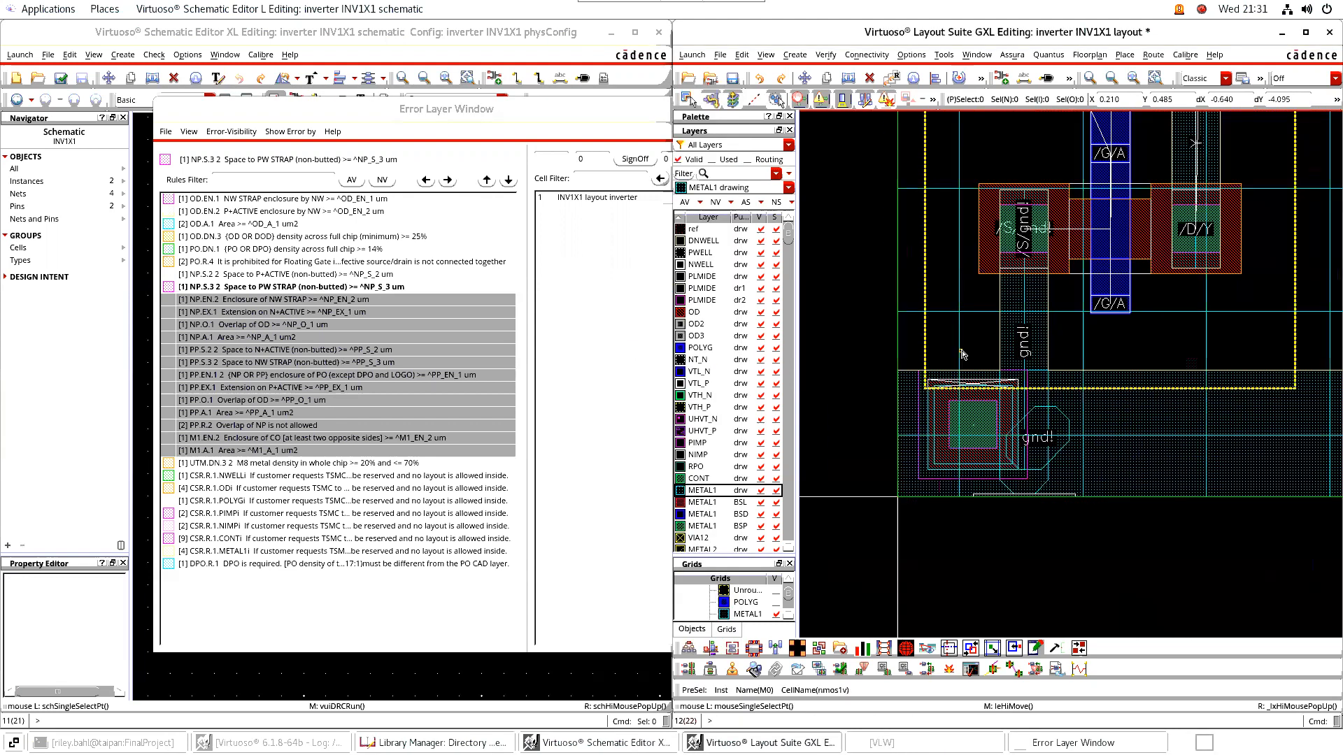
{"action": "left_click", "coordinate": [1114, 348]}
{"action": "key", "text": "m"}
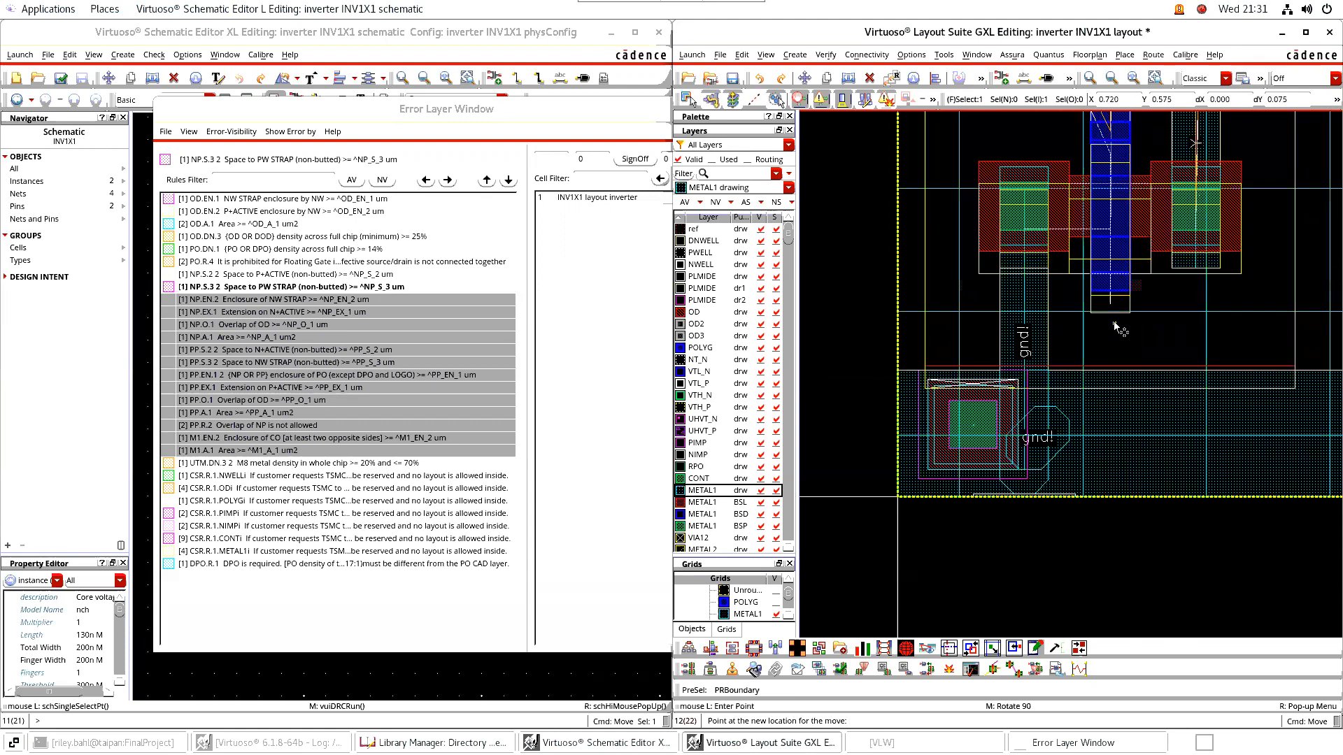
{"action": "left_click", "coordinate": [1120, 329]}
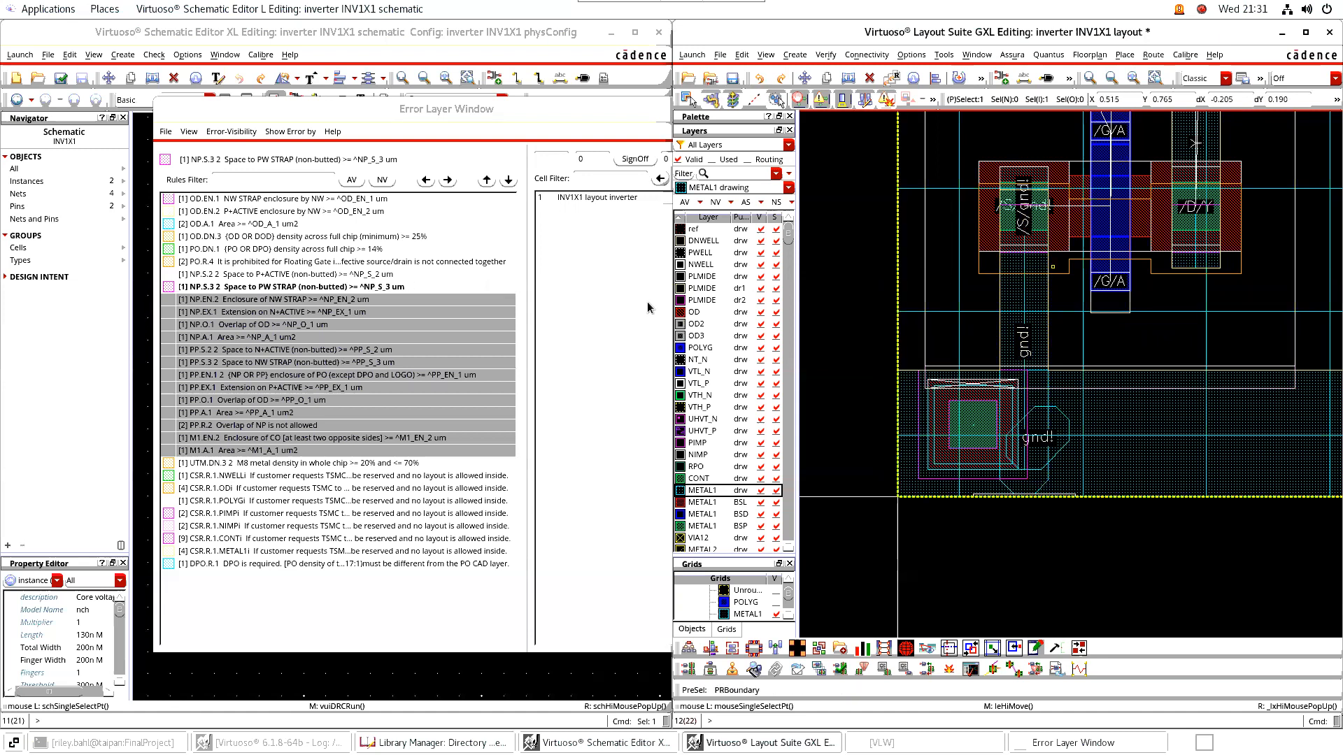
Step: Check for further NP.S.3.2 errors and preview the NP.EN.2 NW STRAP enclosure violation in the layout
{"action": "left_click", "coordinate": [447, 181]}
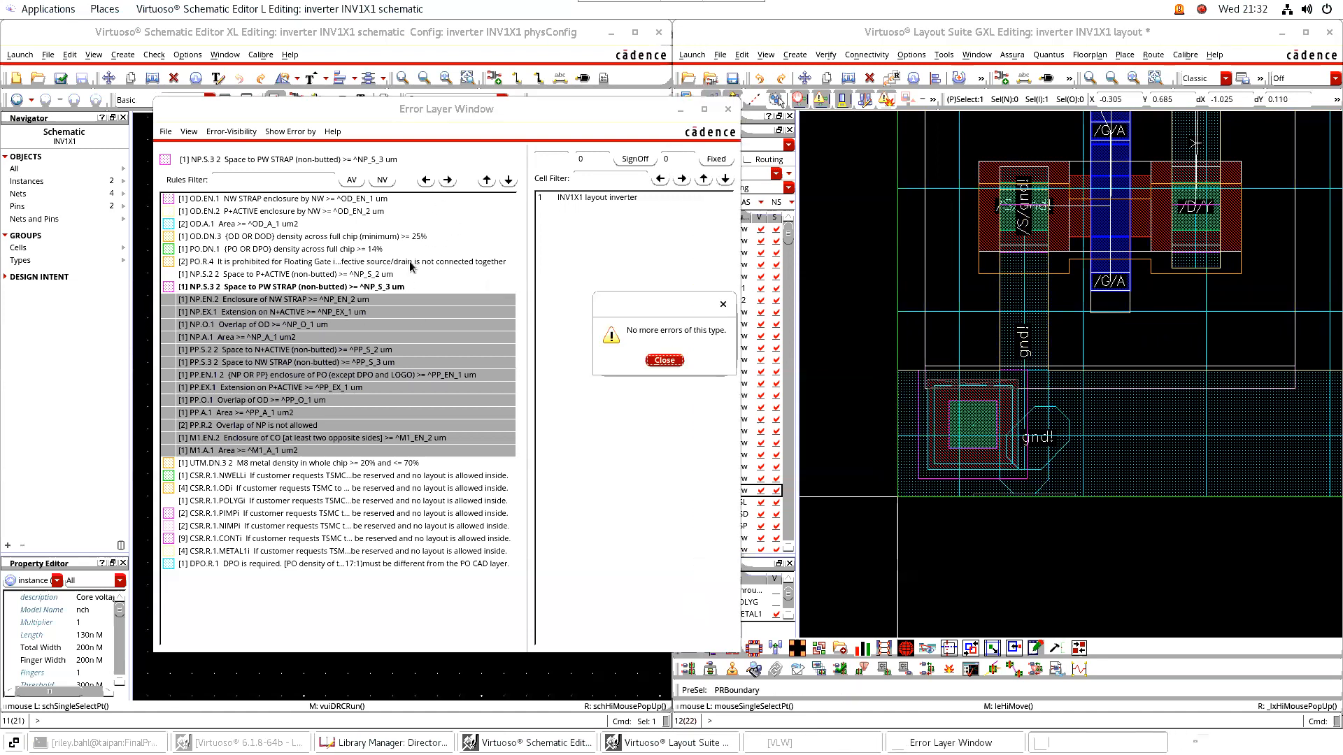
{"action": "left_click", "coordinate": [673, 360]}
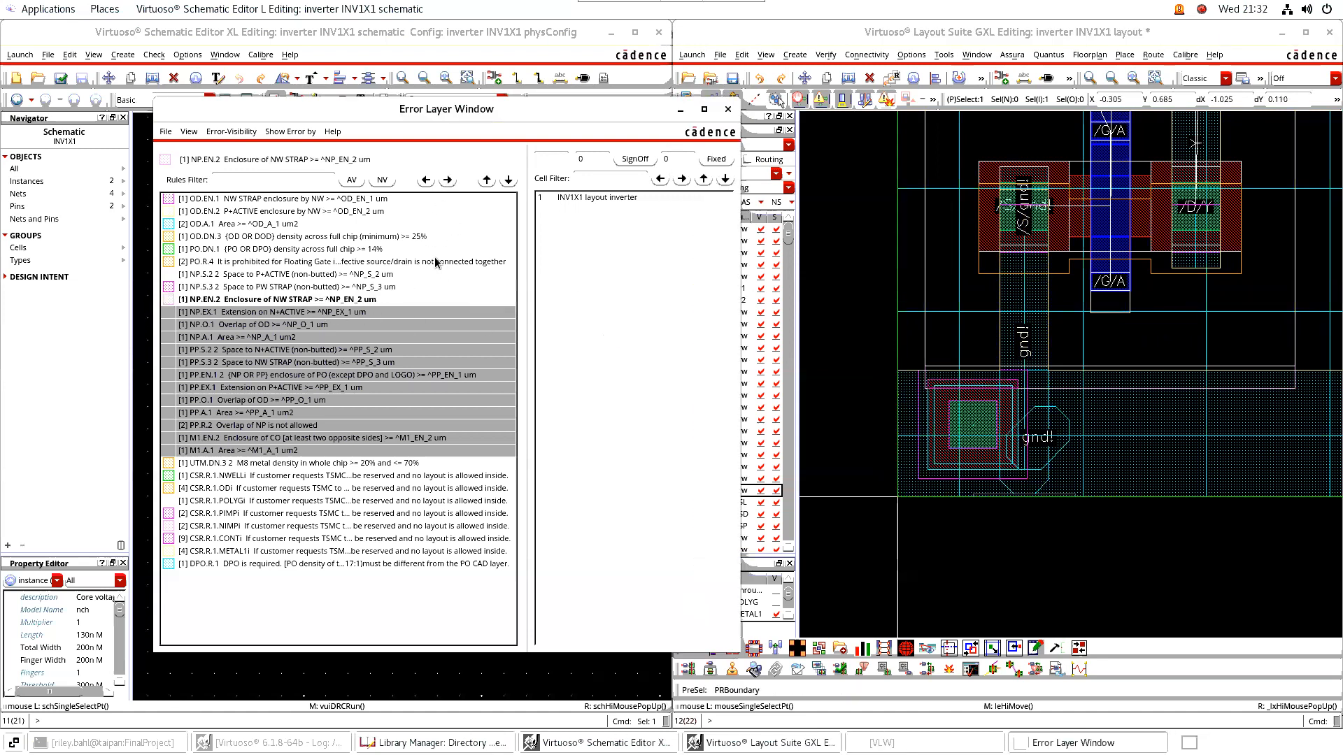
{"action": "left_click", "coordinate": [446, 181]}
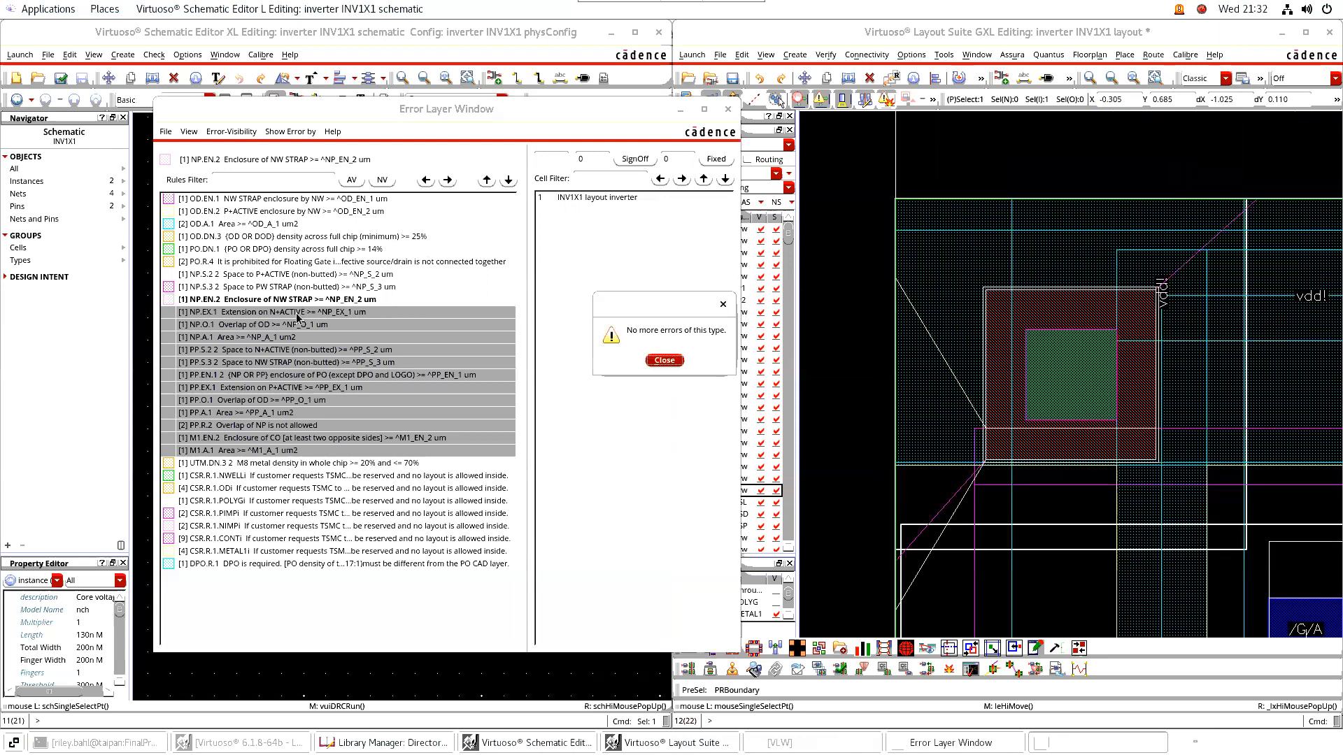
{"action": "left_click", "coordinate": [664, 360]}
Step: Preview the NP.EX.1 extension and NP.O.1 overlap violations in the layout
{"action": "left_click", "coordinate": [307, 314]}
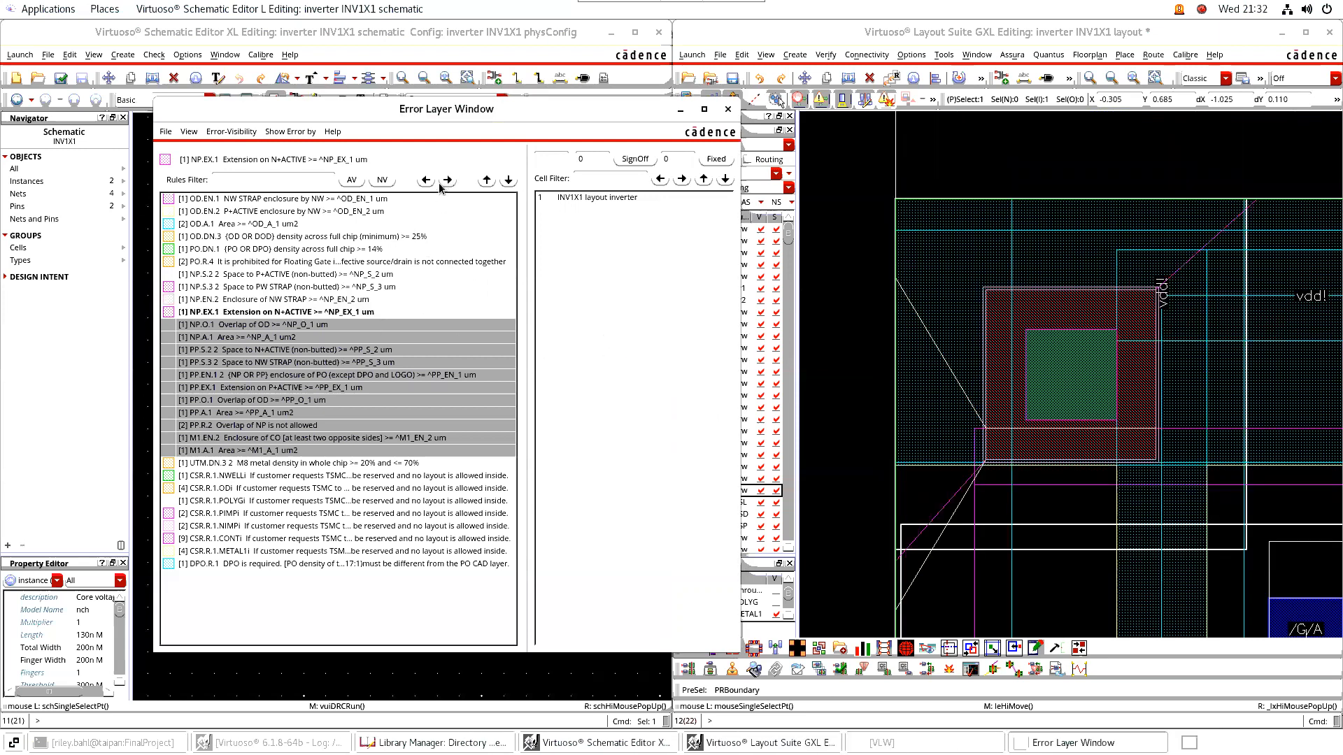
{"action": "left_click", "coordinate": [446, 180]}
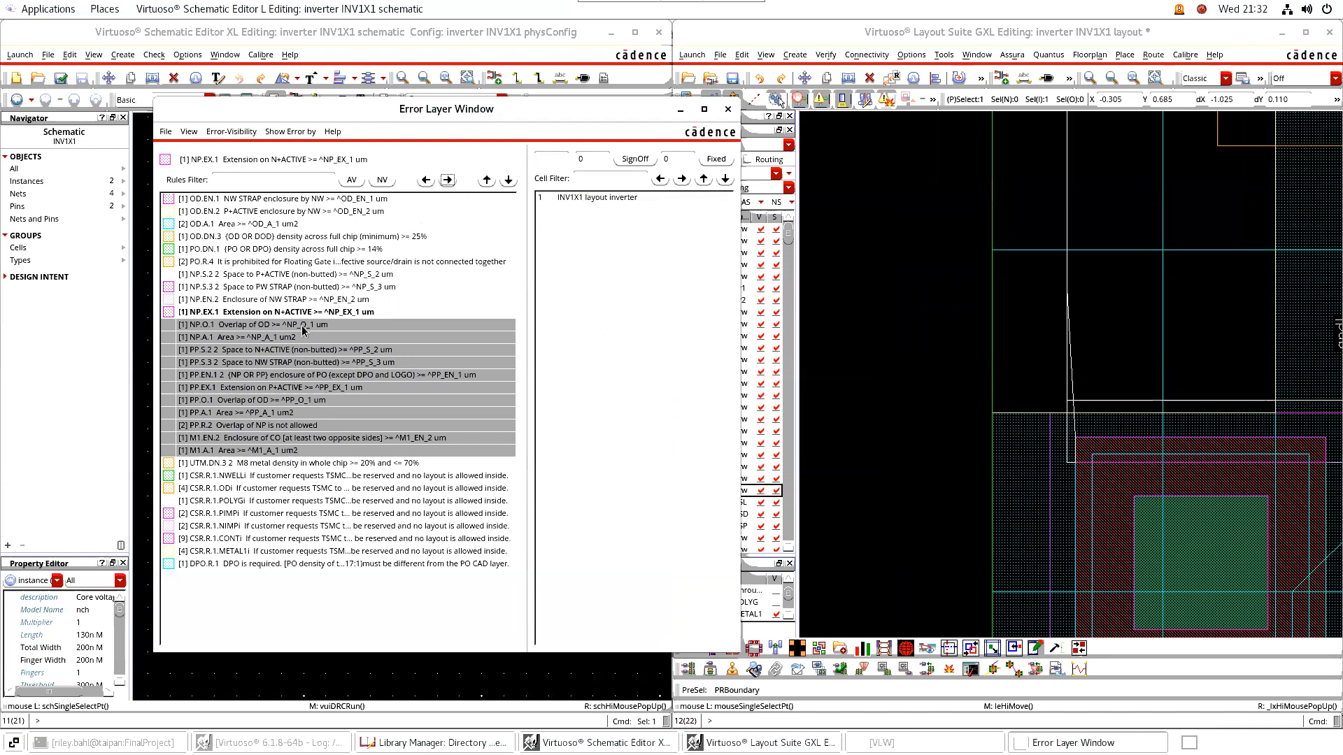
{"action": "left_click", "coordinate": [303, 326]}
{"action": "left_click", "coordinate": [451, 182]}
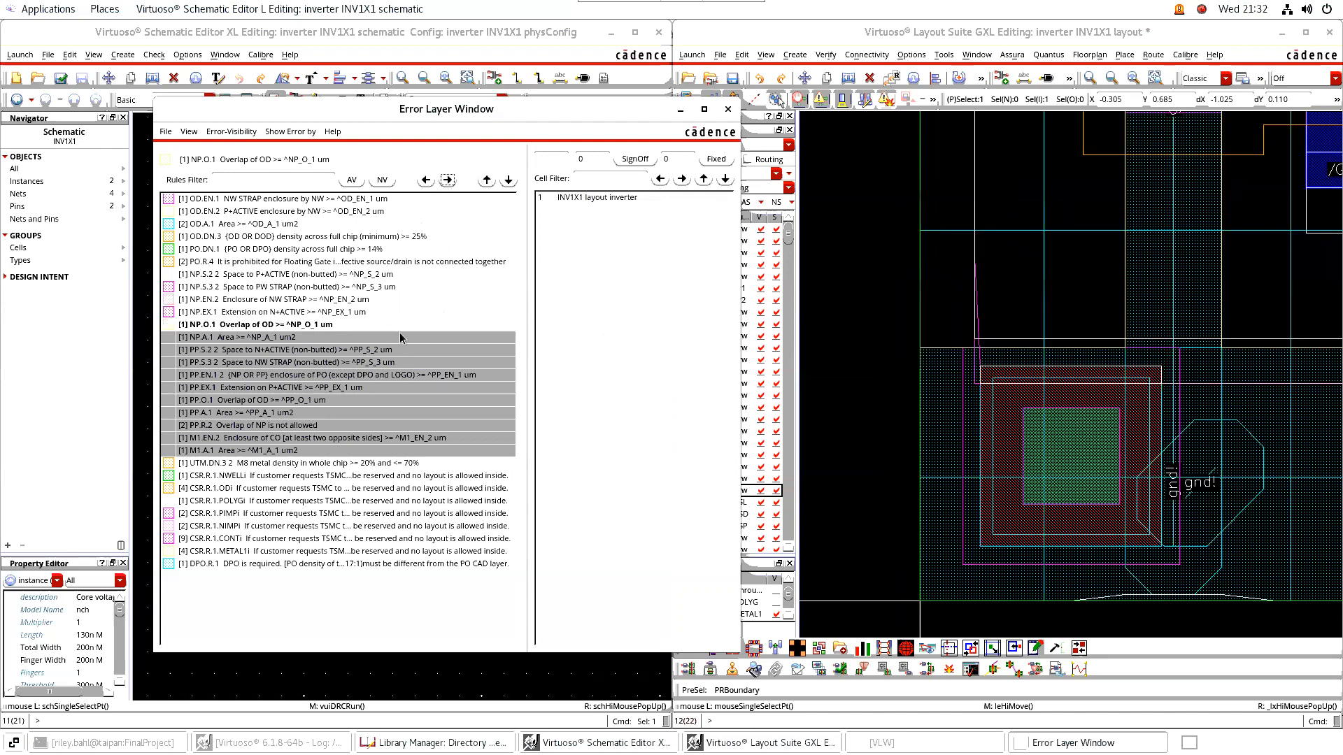
Step: Preview the PP.S.2.2 space to N+ACTIVE and PP.R.2 NP overlap violations in the layout
{"action": "left_click", "coordinate": [301, 350]}
{"action": "left_click", "coordinate": [448, 181]}
{"action": "left_click", "coordinate": [448, 181]}
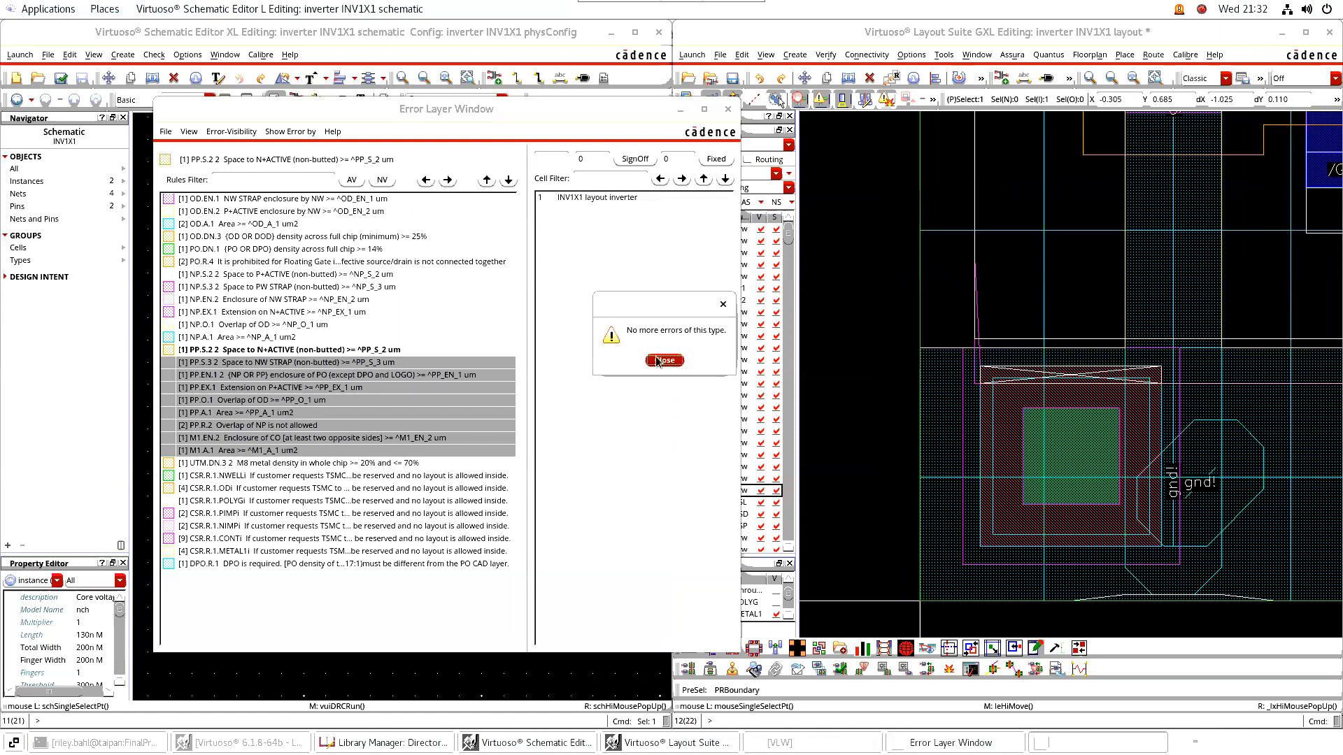
{"action": "left_click", "coordinate": [657, 359]}
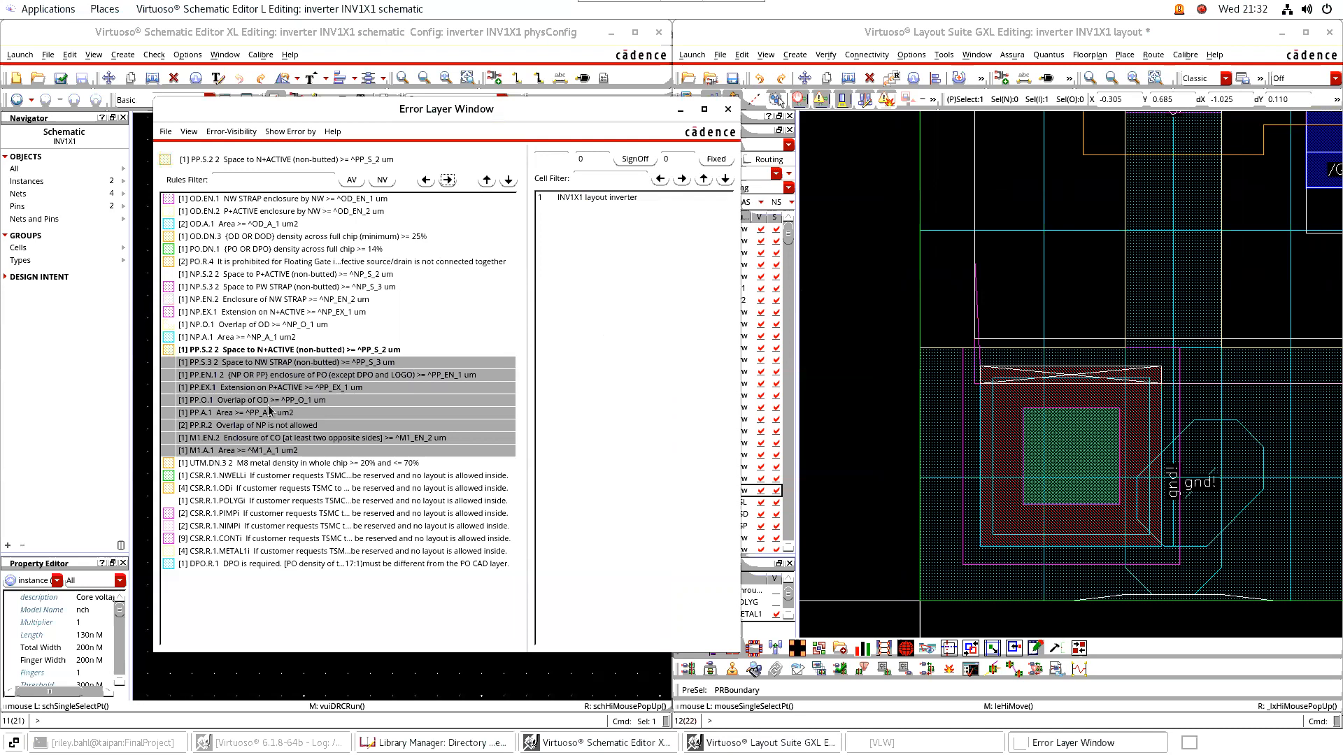
{"action": "left_click", "coordinate": [447, 181]}
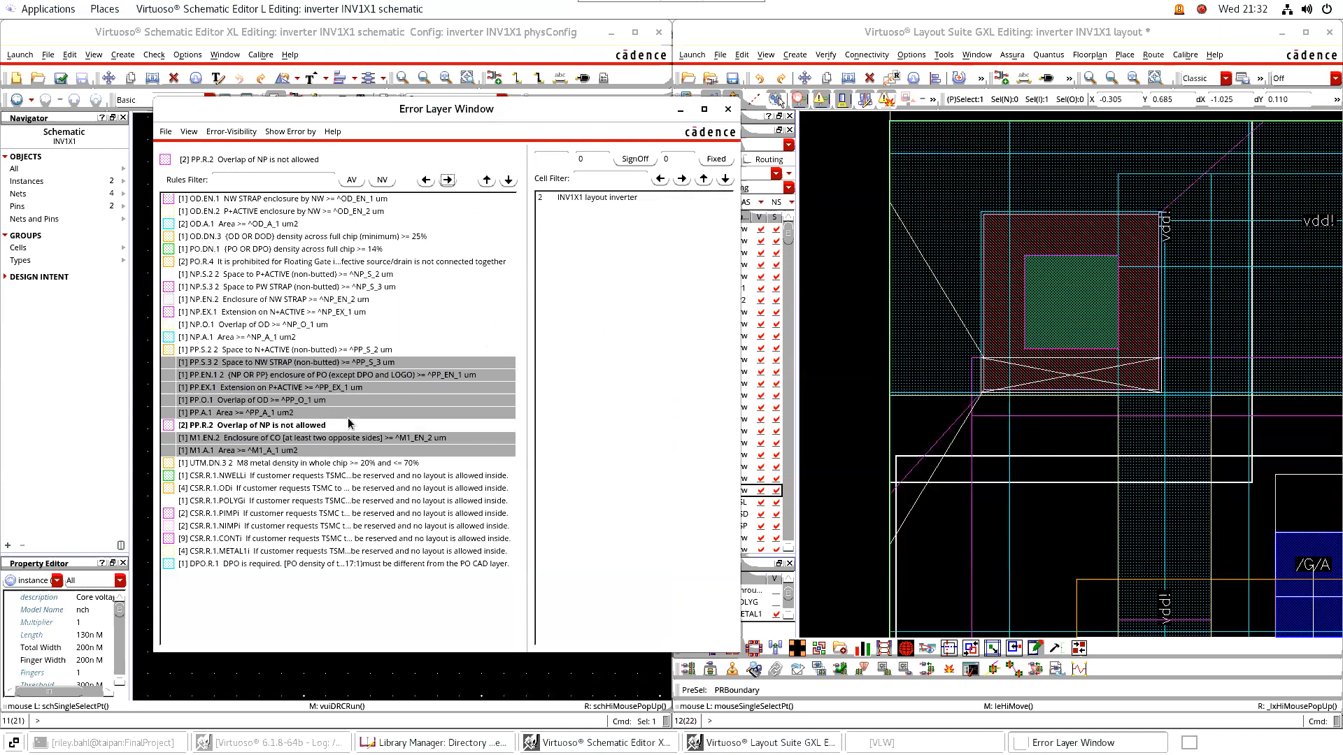
Step: Save the modified INV1X1 layout and rerun Assura DRC on it
{"action": "left_click", "coordinate": [728, 109]}
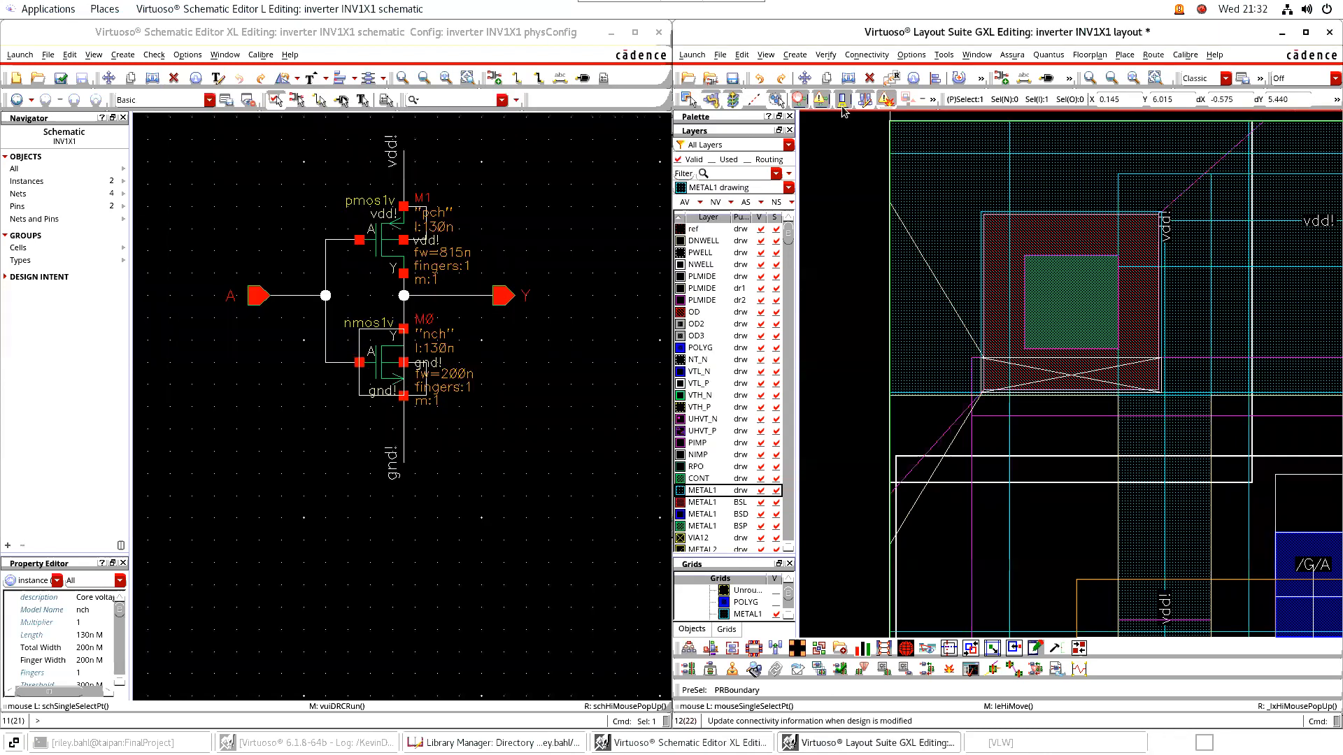
{"action": "left_click", "coordinate": [732, 77]}
{"action": "left_click", "coordinate": [1005, 57]}
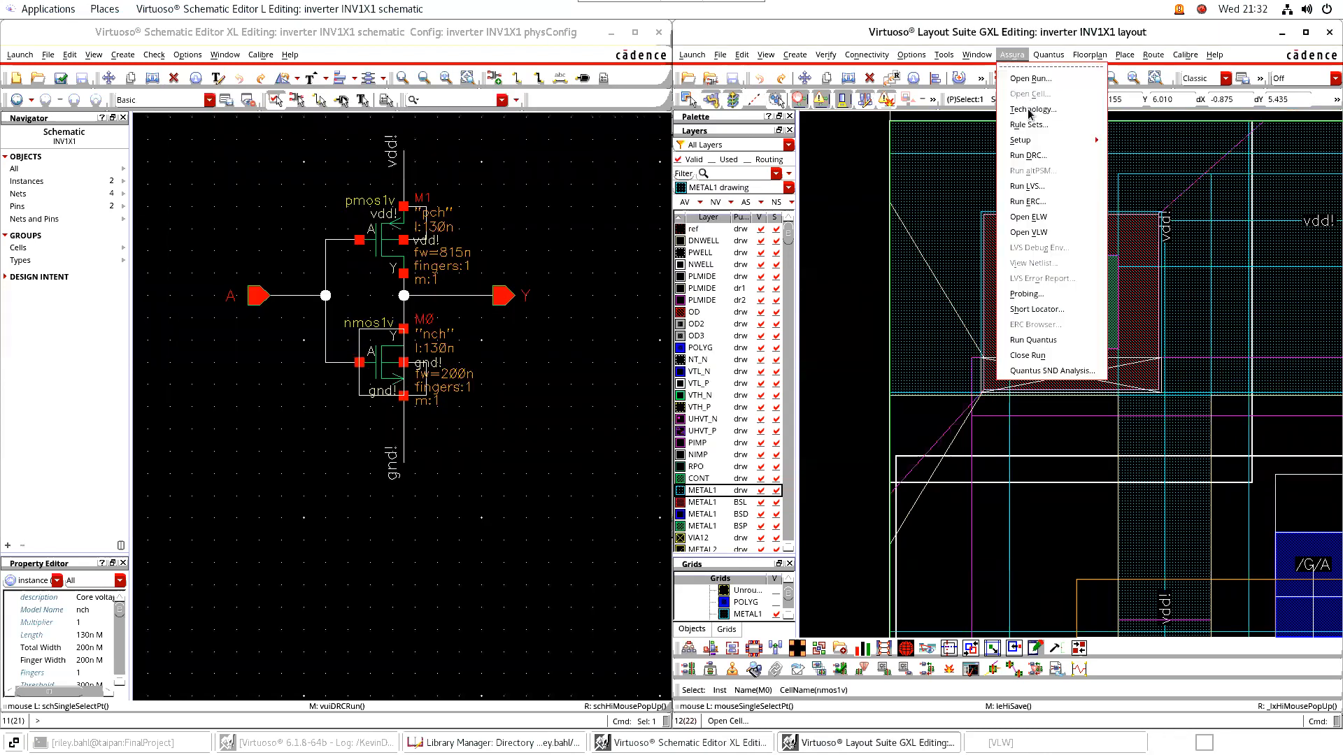
{"action": "left_click", "coordinate": [1015, 166]}
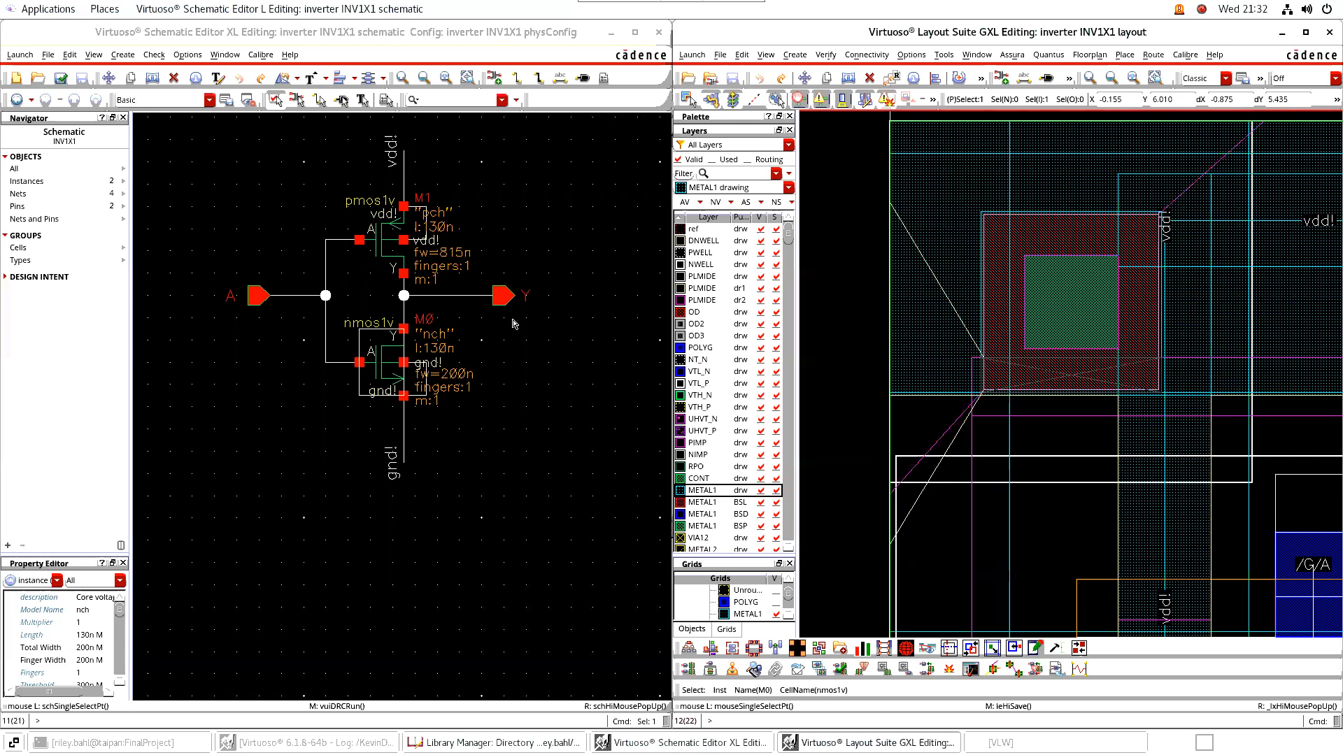
{"action": "left_click", "coordinate": [357, 488]}
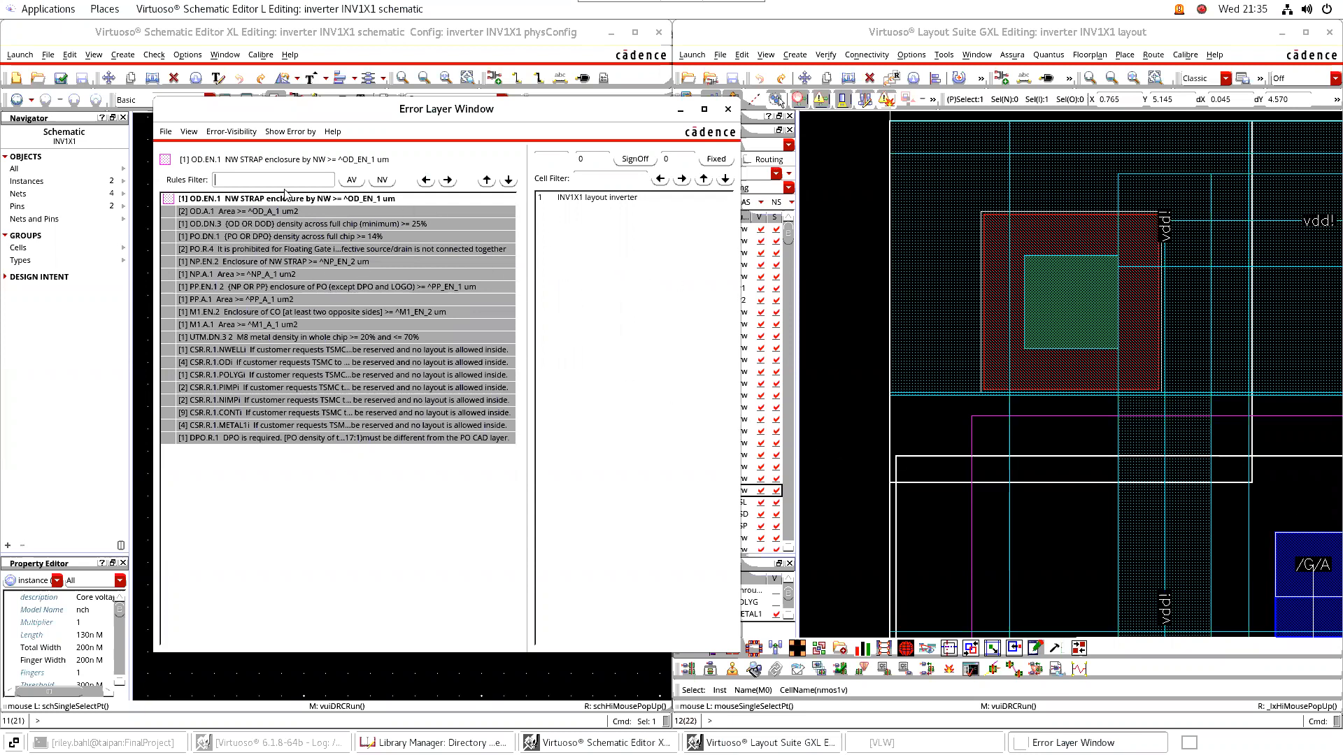
Step: Go through the new DRC rule violations from OD.A.1 to M1.A.1 one by one in the error list
{"action": "left_click", "coordinate": [294, 211]}
{"action": "left_click", "coordinate": [287, 224]}
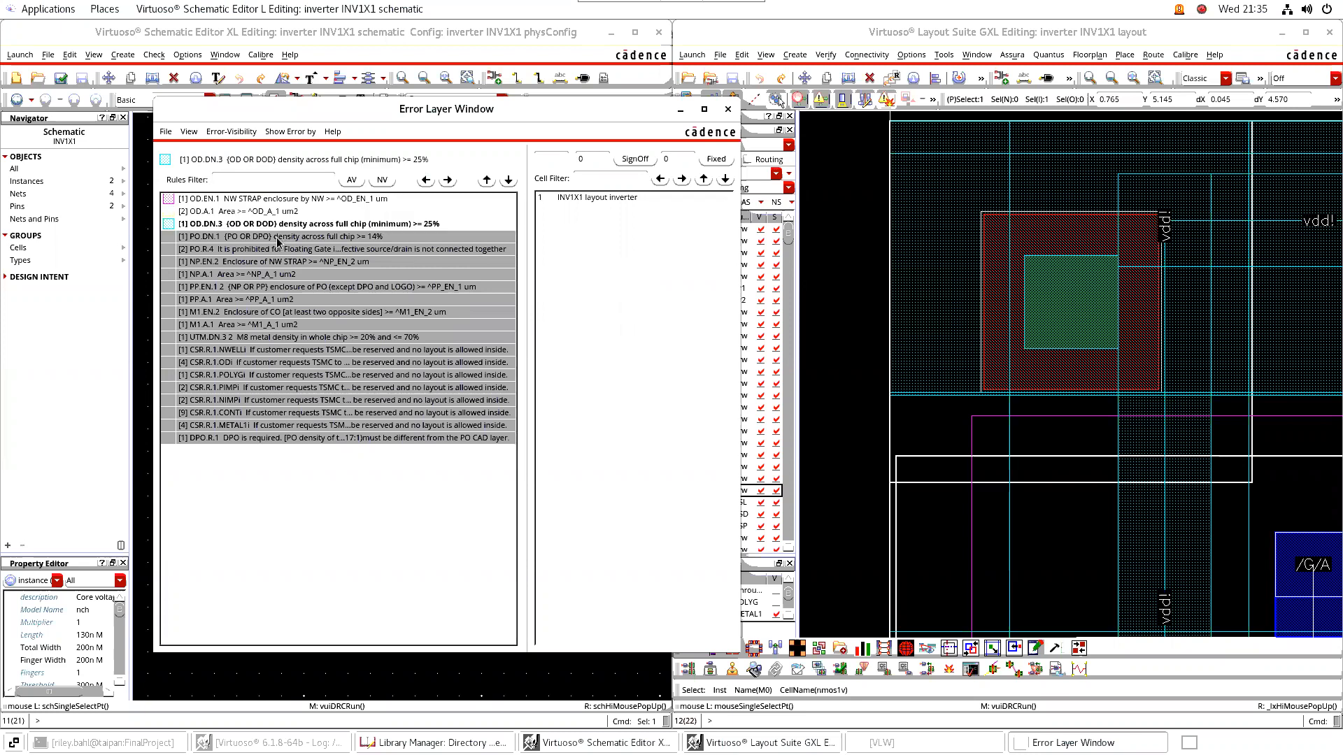
{"action": "left_click", "coordinate": [284, 236]}
{"action": "left_click", "coordinate": [278, 249]}
{"action": "left_click", "coordinate": [273, 263]}
{"action": "left_click", "coordinate": [271, 275]}
{"action": "left_click", "coordinate": [269, 287]}
{"action": "left_click", "coordinate": [269, 300]}
{"action": "left_click", "coordinate": [260, 317]}
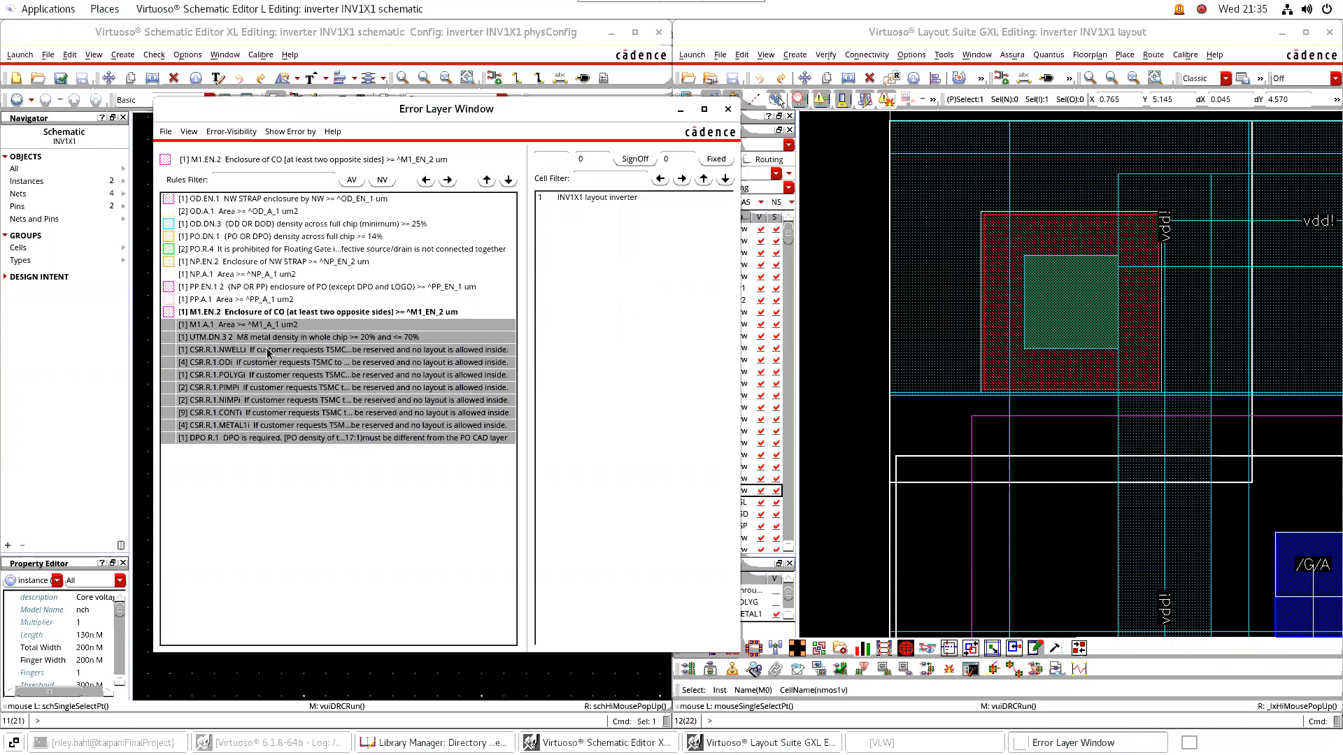
{"action": "left_click", "coordinate": [250, 327]}
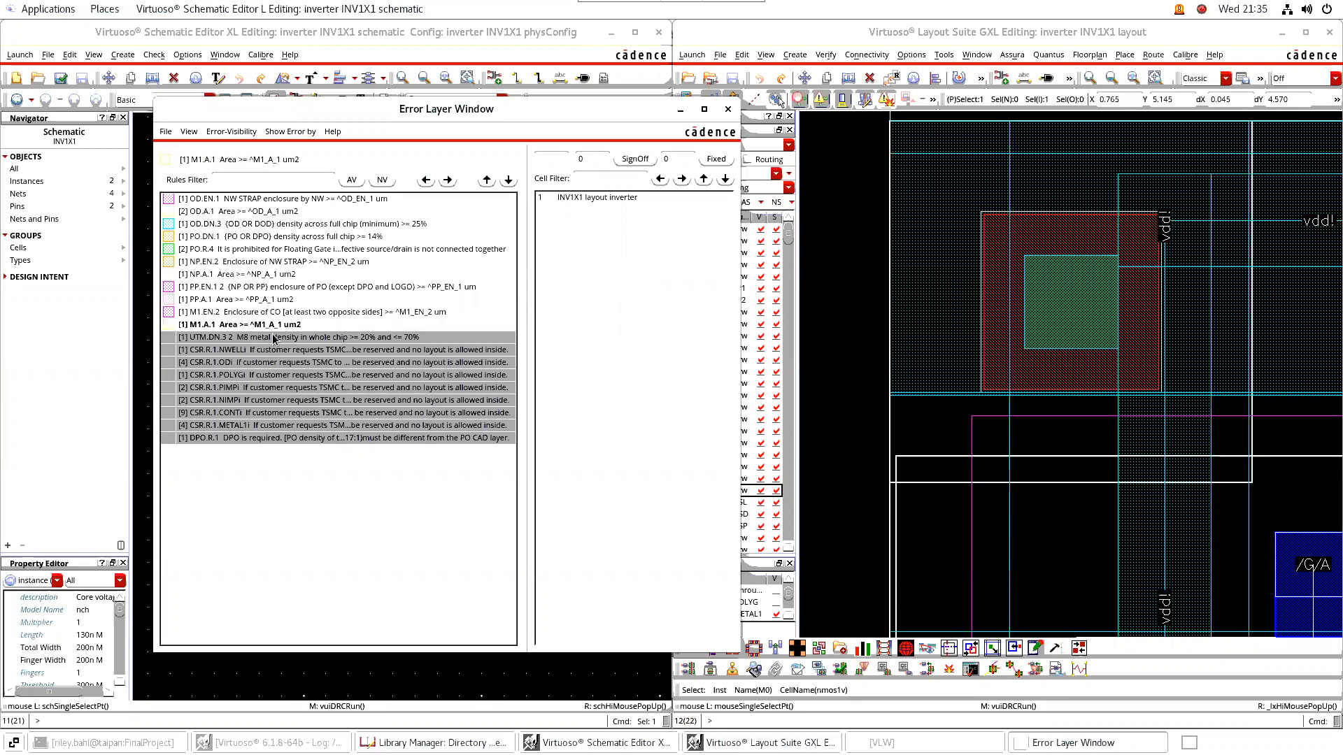
Step: Go through the UTM.DN.3.2, CSR.R.1 and DPO.R.1 violations in the error list and close the list
{"action": "left_click", "coordinate": [277, 339]}
{"action": "left_click", "coordinate": [279, 351]}
{"action": "left_click", "coordinate": [279, 363]}
{"action": "left_click", "coordinate": [277, 378]}
{"action": "left_click", "coordinate": [276, 402]}
{"action": "left_click", "coordinate": [277, 425]}
{"action": "left_click", "coordinate": [280, 437]}
{"action": "left_click", "coordinate": [287, 413]}
{"action": "left_click", "coordinate": [342, 389]}
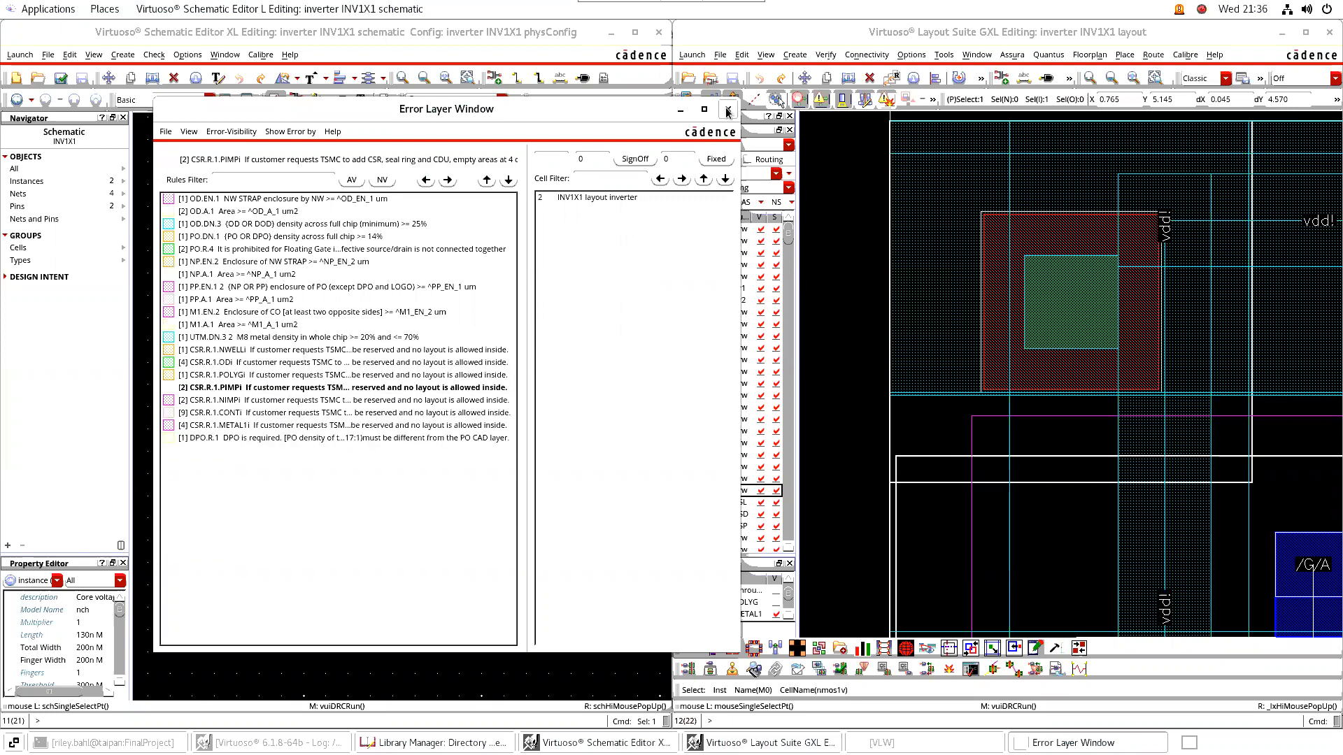
{"action": "left_click", "coordinate": [728, 109]}
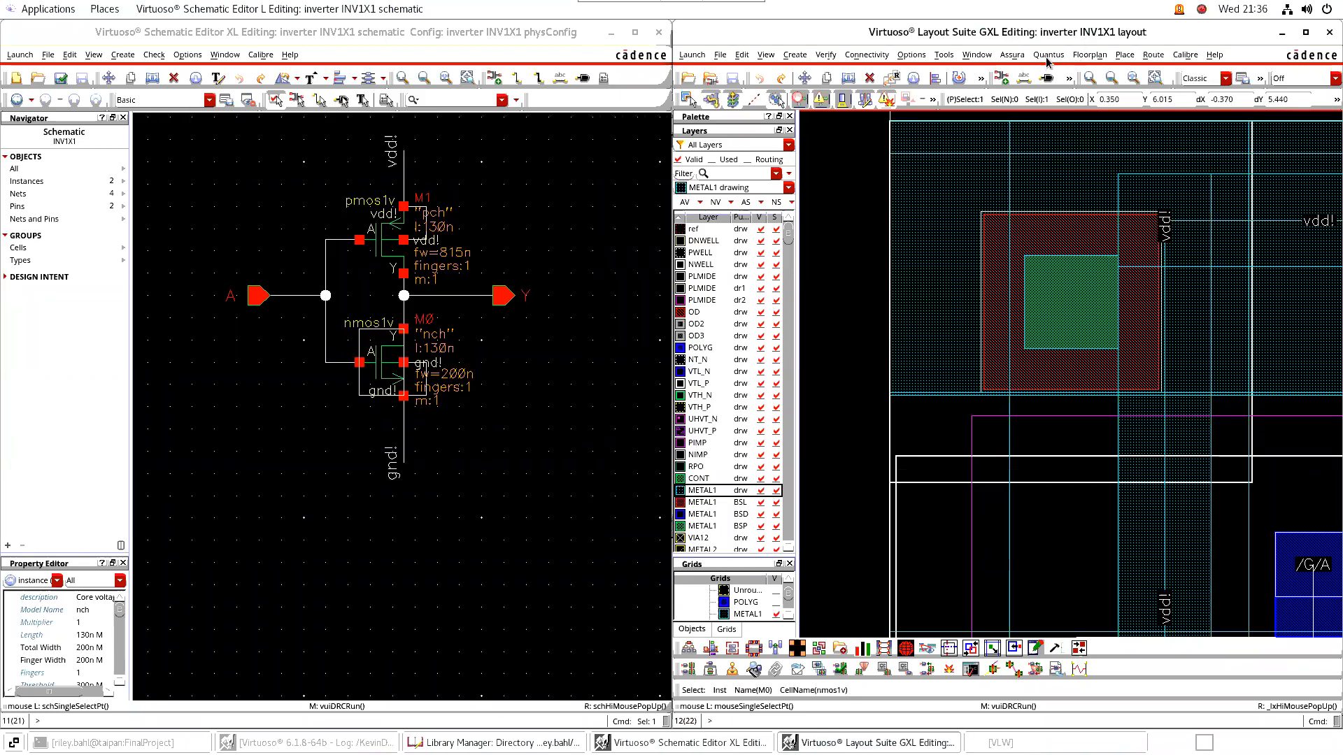
Step: Start an Assura LVS run setup with DFII as the schematic design source and INV1X1 as the run name
{"action": "left_click", "coordinate": [1008, 59]}
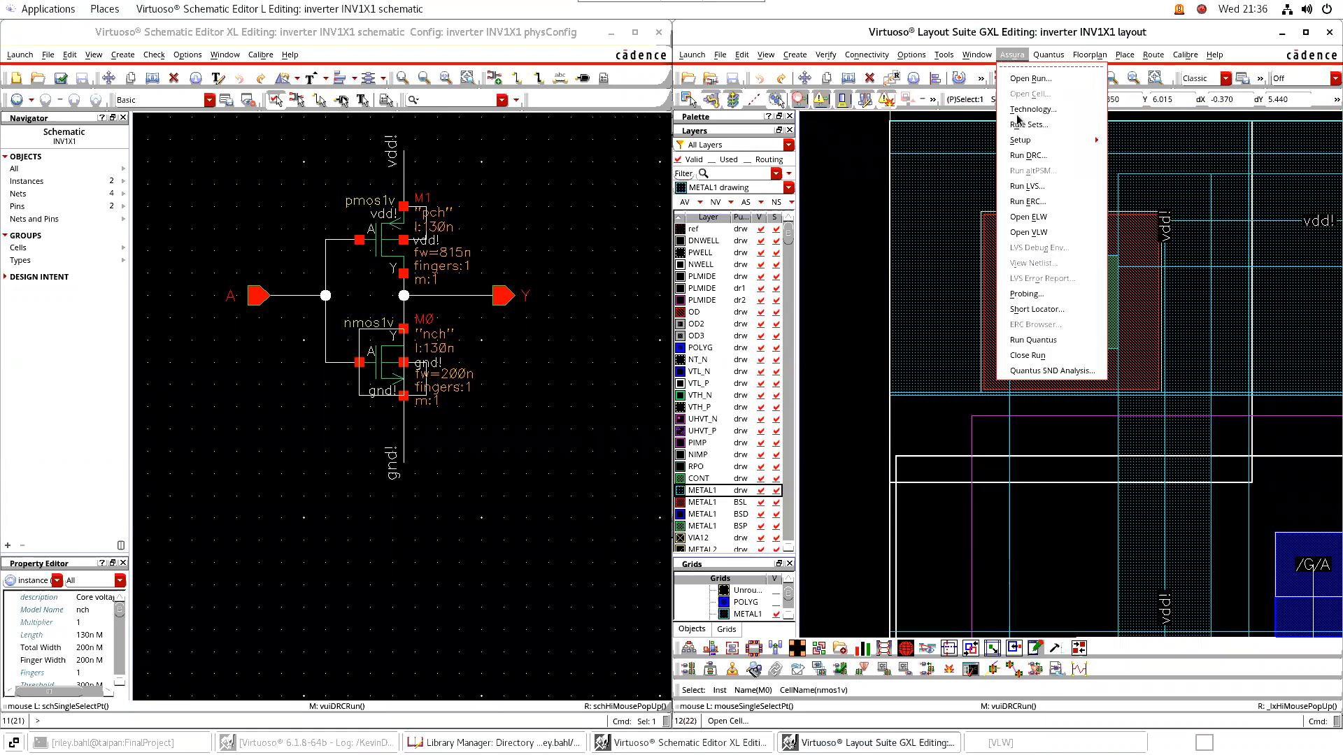
{"action": "left_click", "coordinate": [1033, 185]}
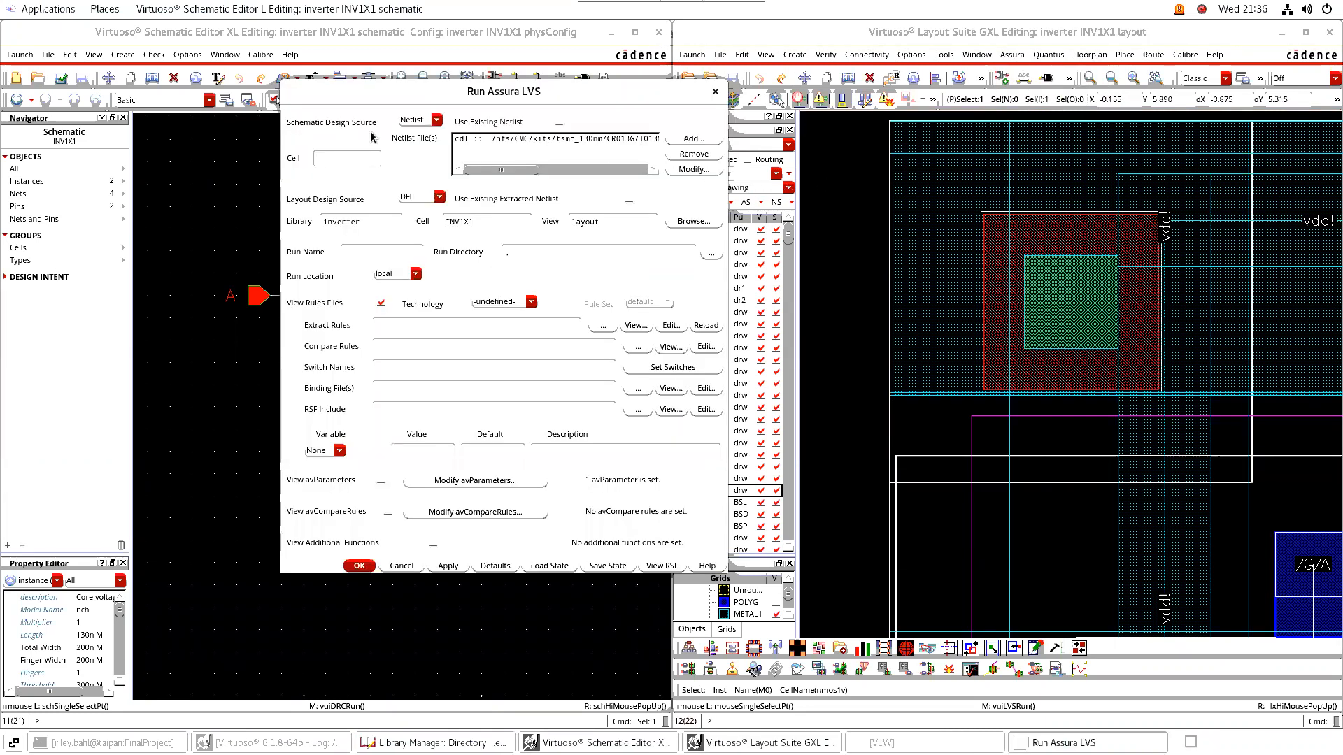
{"action": "left_click", "coordinate": [436, 120]}
{"action": "left_click", "coordinate": [418, 133]}
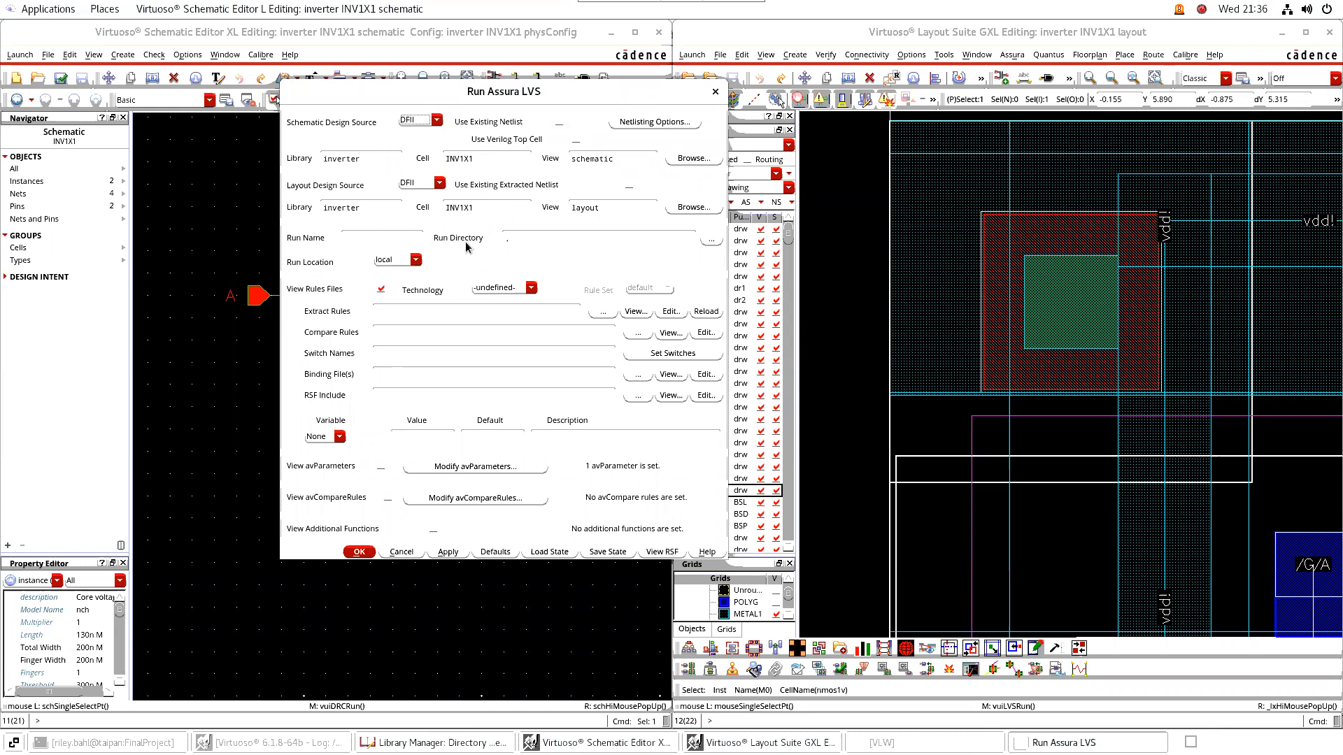
{"action": "left_click", "coordinate": [398, 234]}
Step: Set the LVS technology to assura_tech and the rule set to CAP_1P5
{"action": "left_click", "coordinate": [526, 288]}
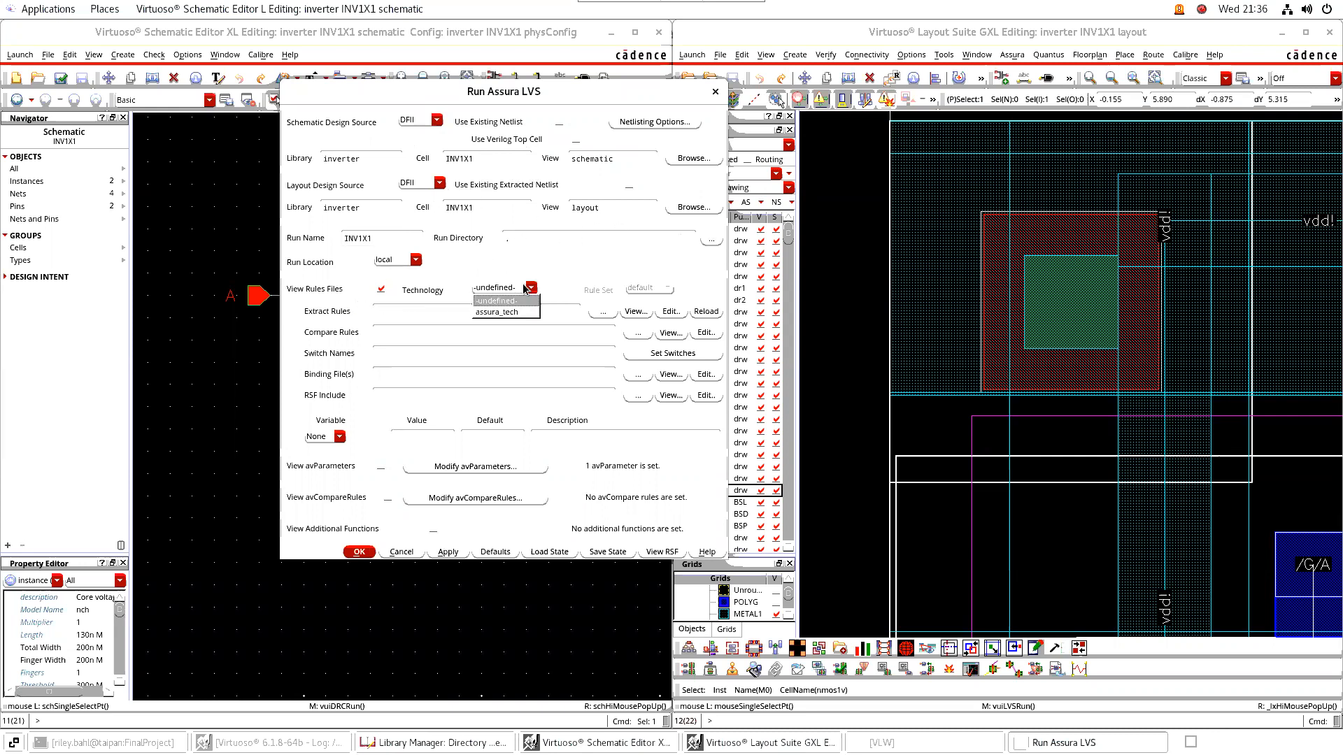
{"action": "left_click", "coordinate": [516, 312]}
{"action": "left_click", "coordinate": [673, 293]}
{"action": "left_click", "coordinate": [654, 312]}
Step: Enable the extract rules, compare rules and binding files for the LVS run
{"action": "left_click", "coordinate": [291, 311]}
{"action": "left_click", "coordinate": [291, 332]}
{"action": "left_click", "coordinate": [291, 378]}
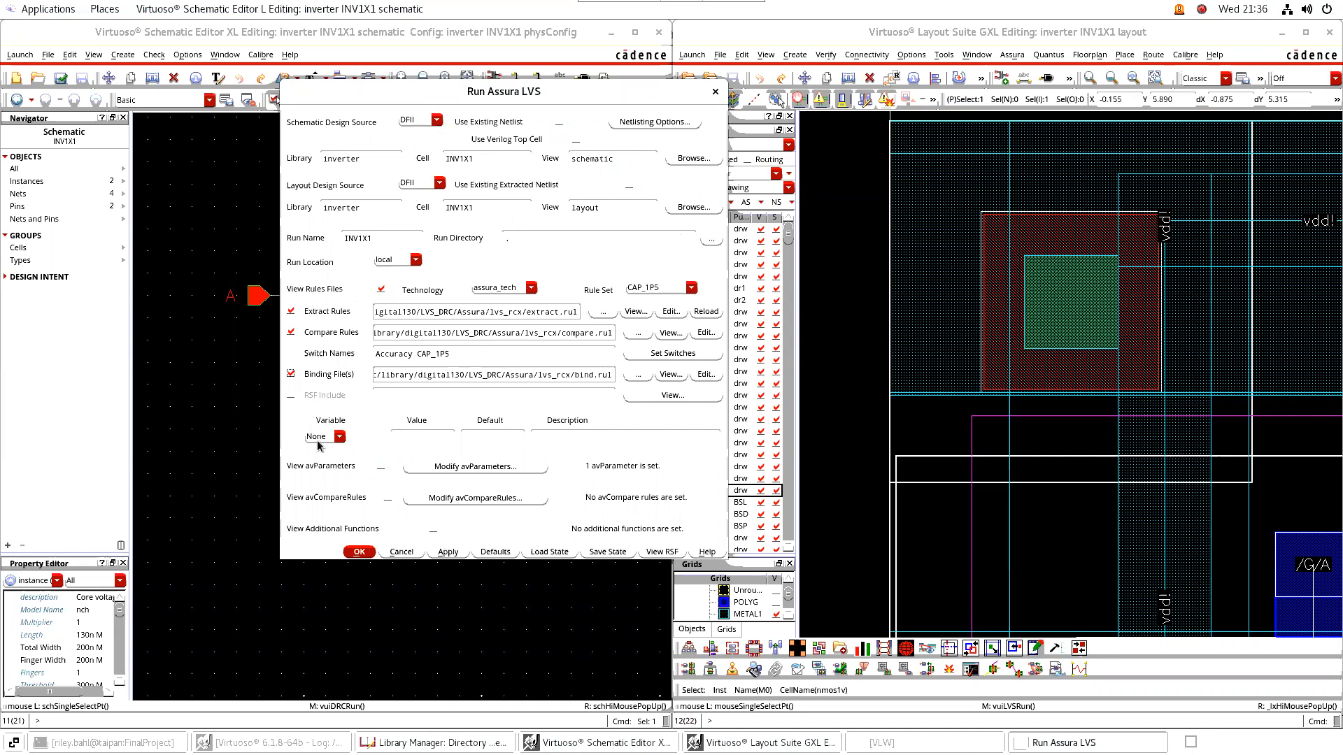
Step: Run LVS on INV1X1, overwriting the existing run data, and load the results of the new run
{"action": "left_click", "coordinate": [358, 552]}
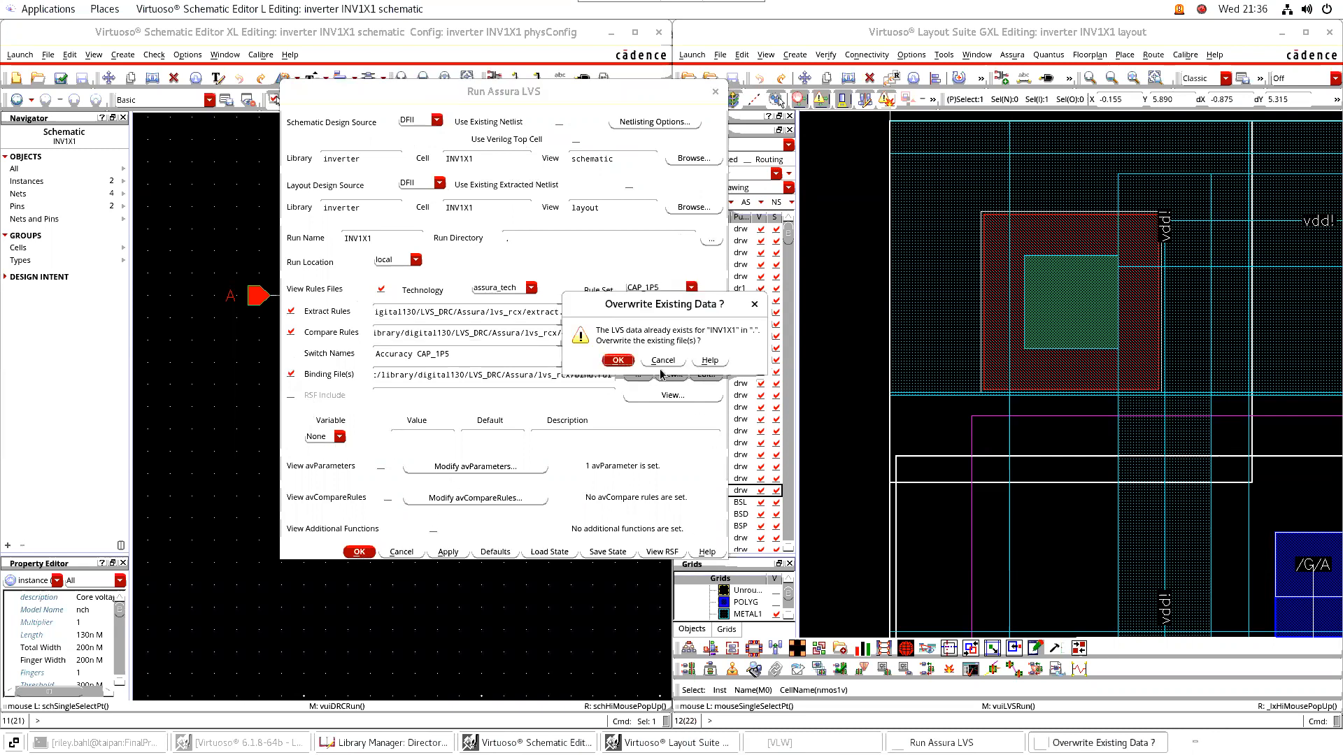
{"action": "left_click", "coordinate": [616, 360]}
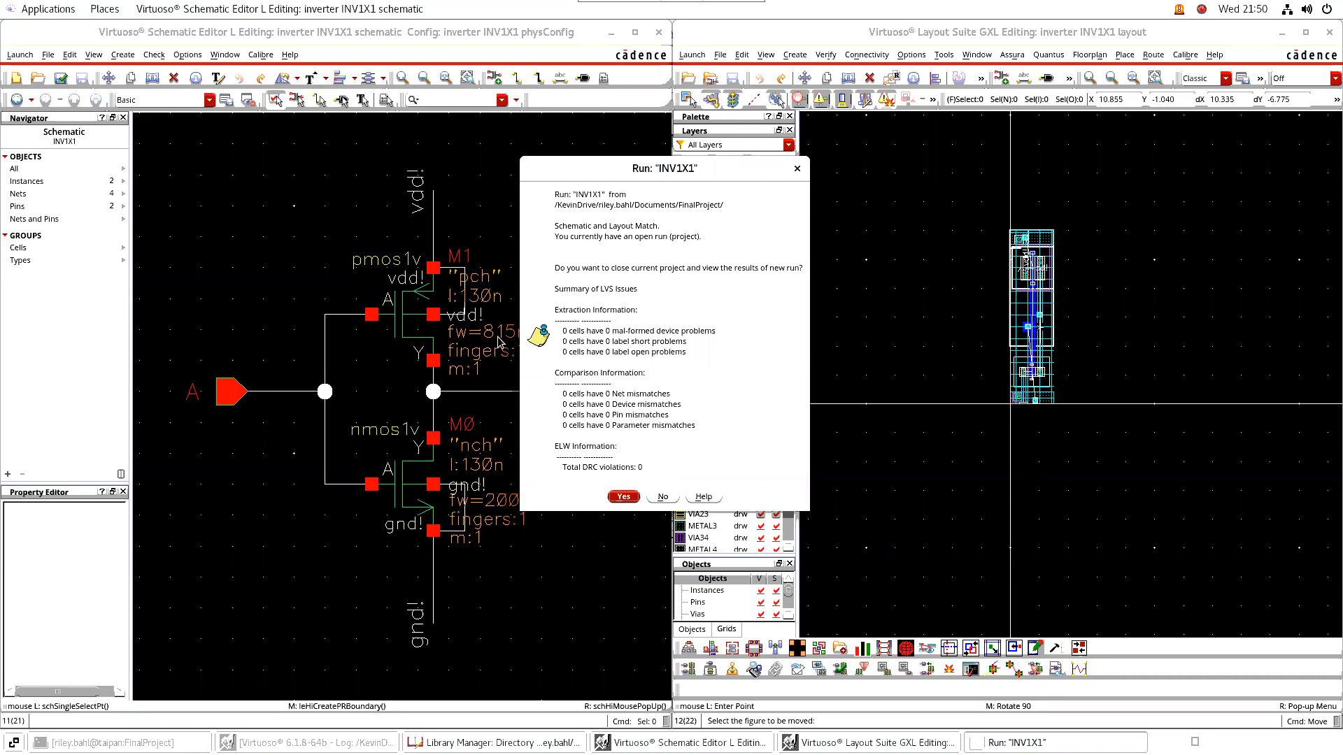
{"action": "left_click", "coordinate": [624, 497]}
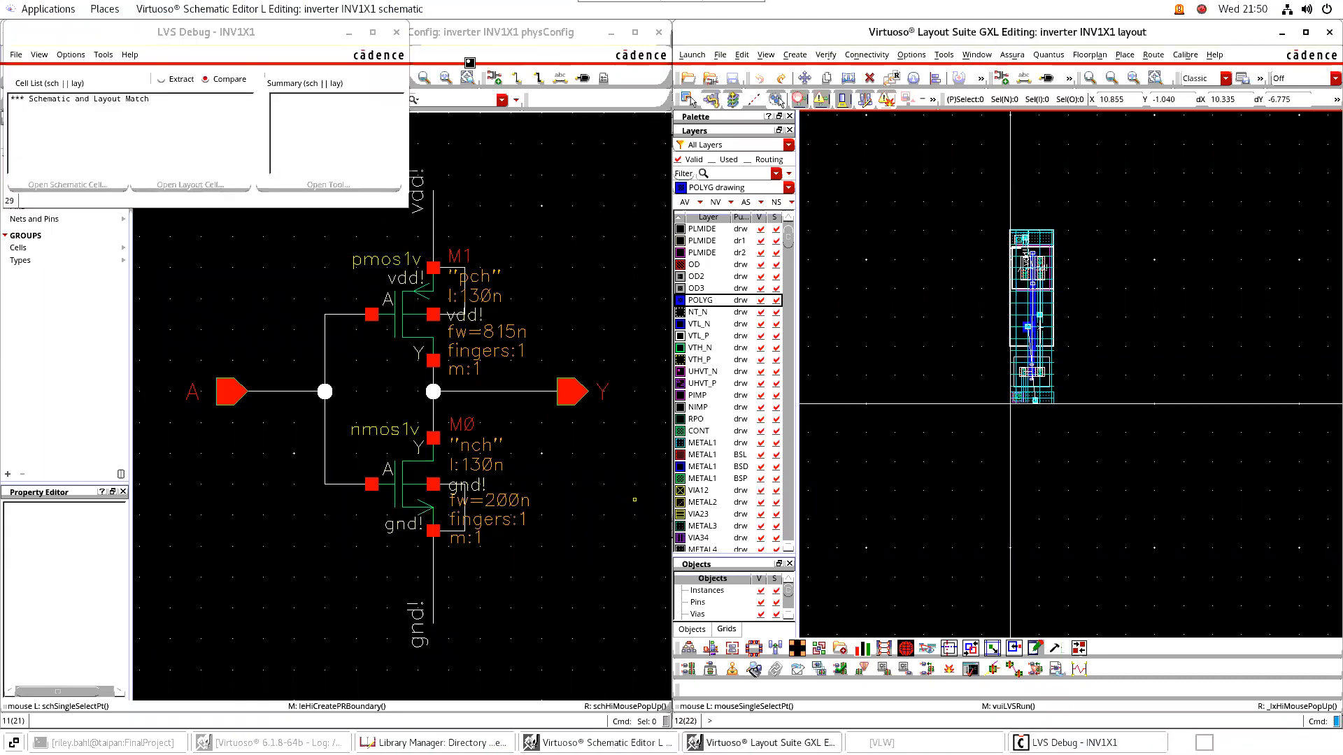
Step: Start a Quantus parasitic extraction setup from the completed LVS run and dismiss the technology notice
{"action": "left_click", "coordinate": [1012, 55]}
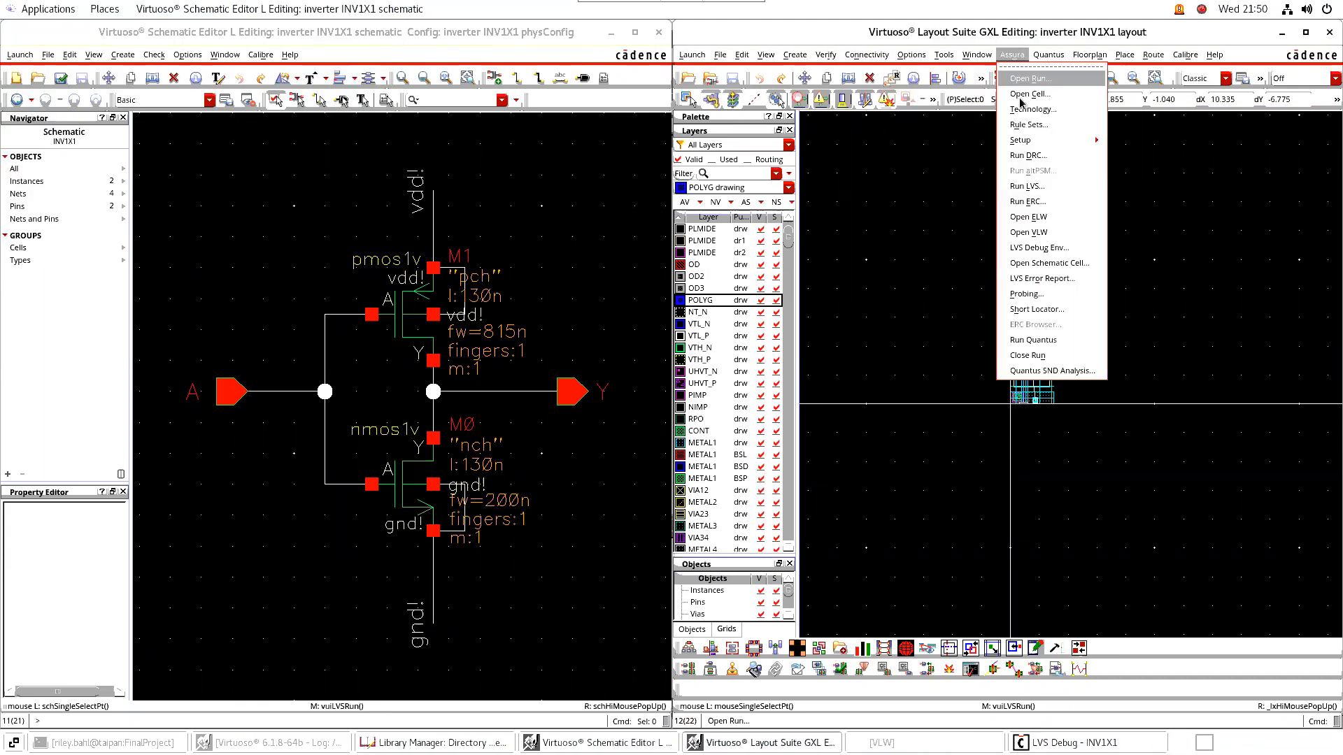
{"action": "left_click", "coordinate": [1043, 341]}
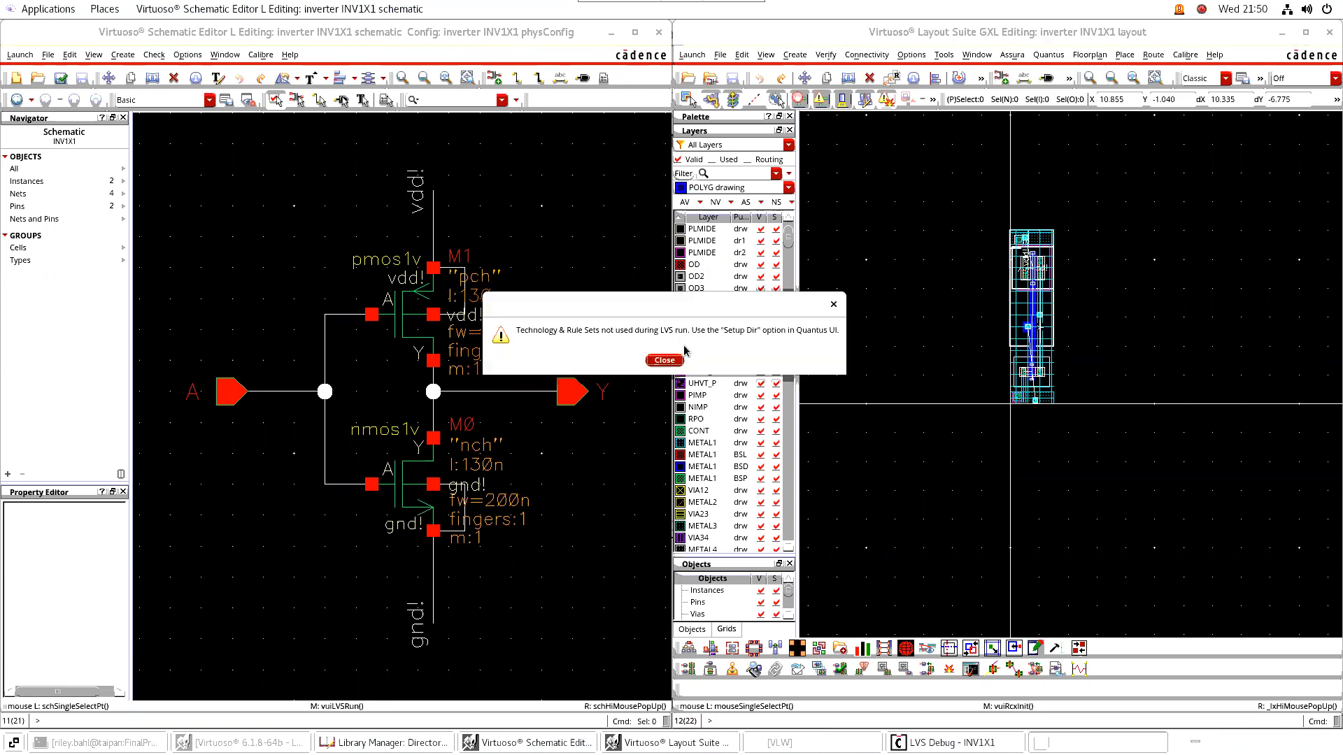
{"action": "left_click", "coordinate": [668, 361]}
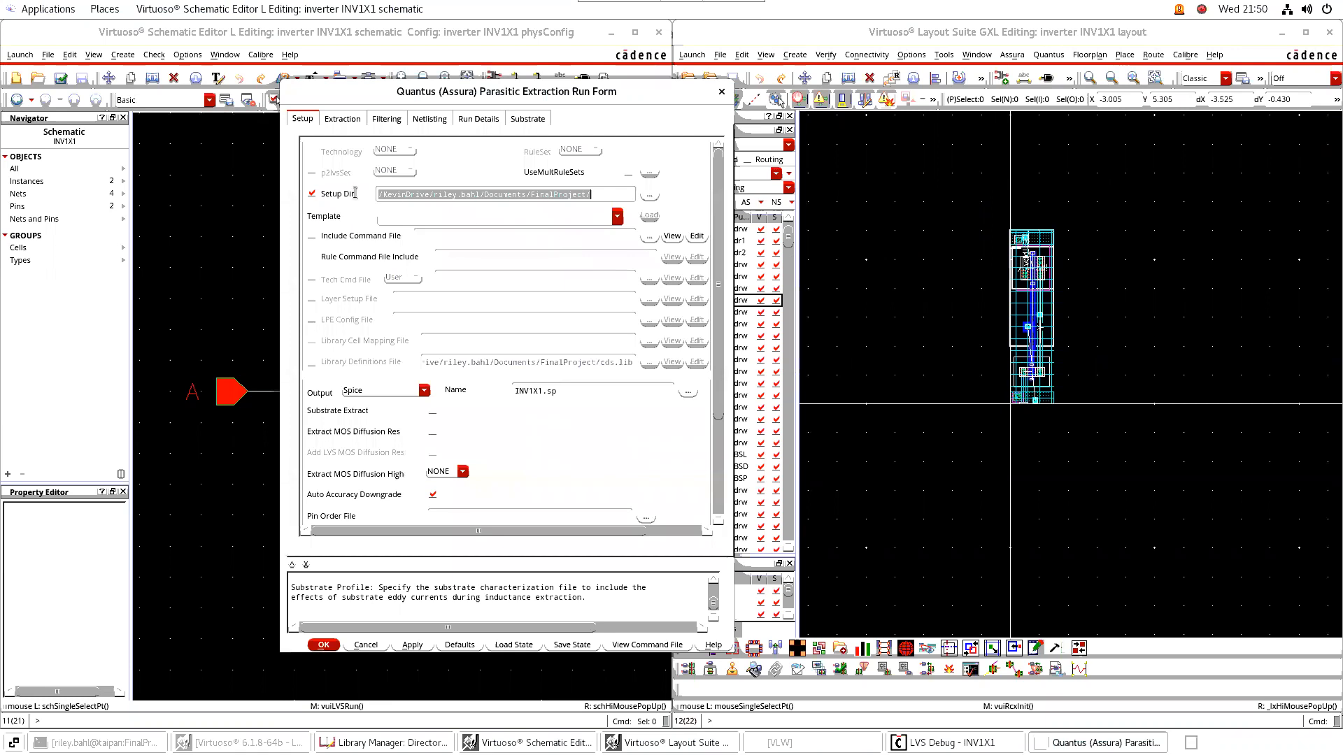
Step: Set the Quantus setup directory to the rule folder inside Documents/WiDR_Inc/library/digital130/LVS_DRC/Assura
{"action": "left_click", "coordinate": [650, 195]}
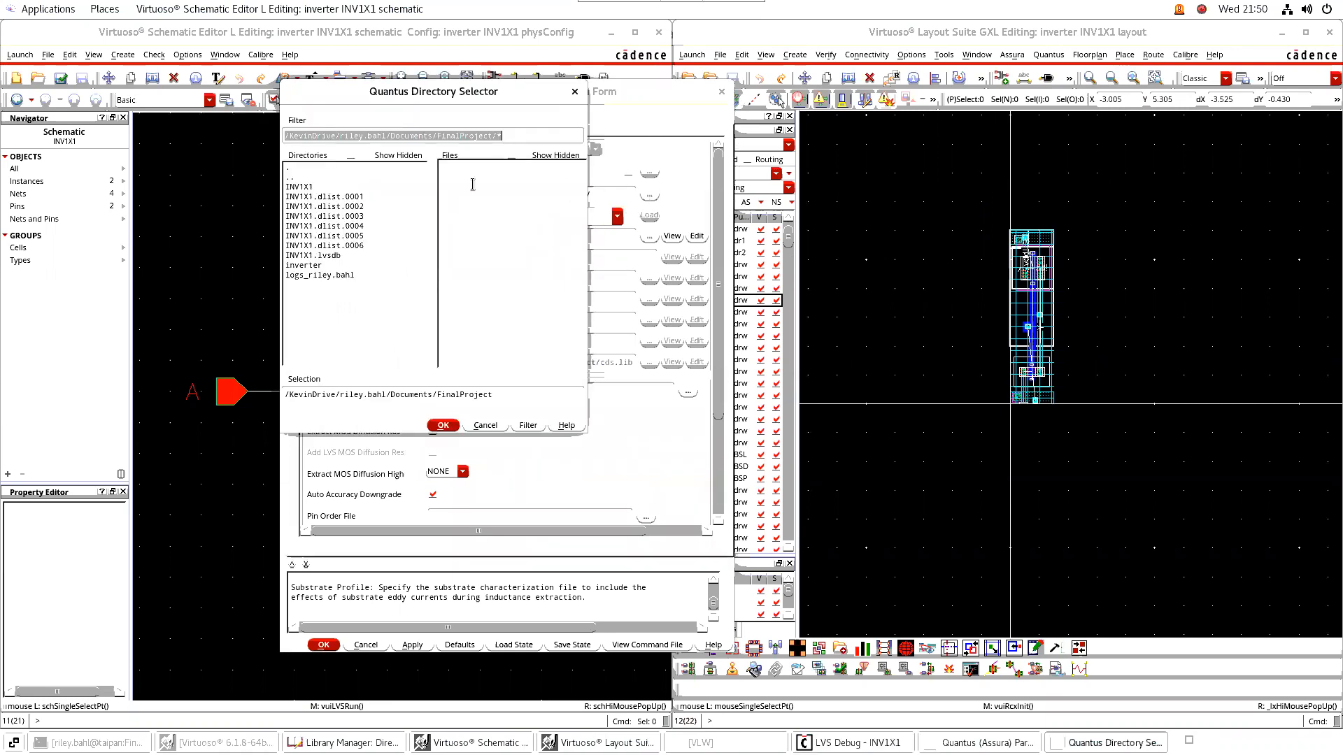
{"action": "double_click", "coordinate": [297, 177]}
{"action": "double_click", "coordinate": [299, 178]}
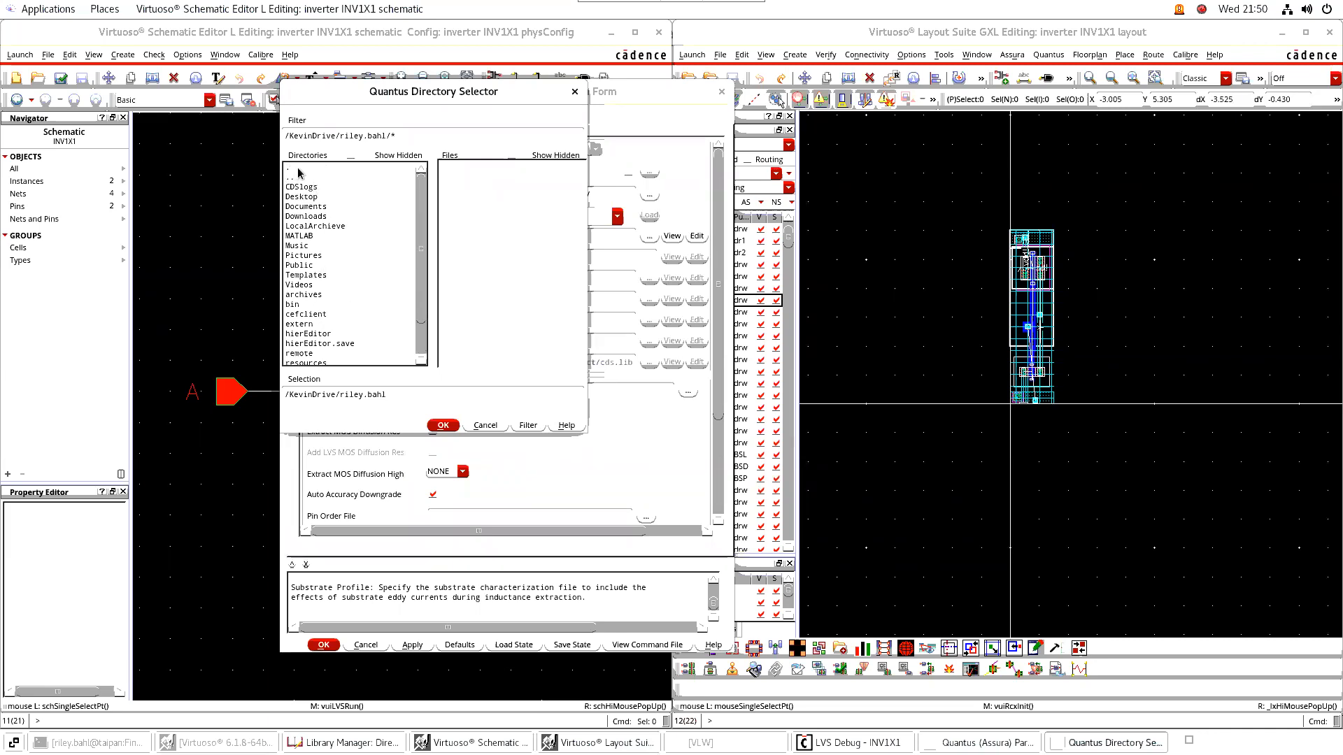
{"action": "double_click", "coordinate": [312, 208]}
{"action": "double_click", "coordinate": [304, 227]}
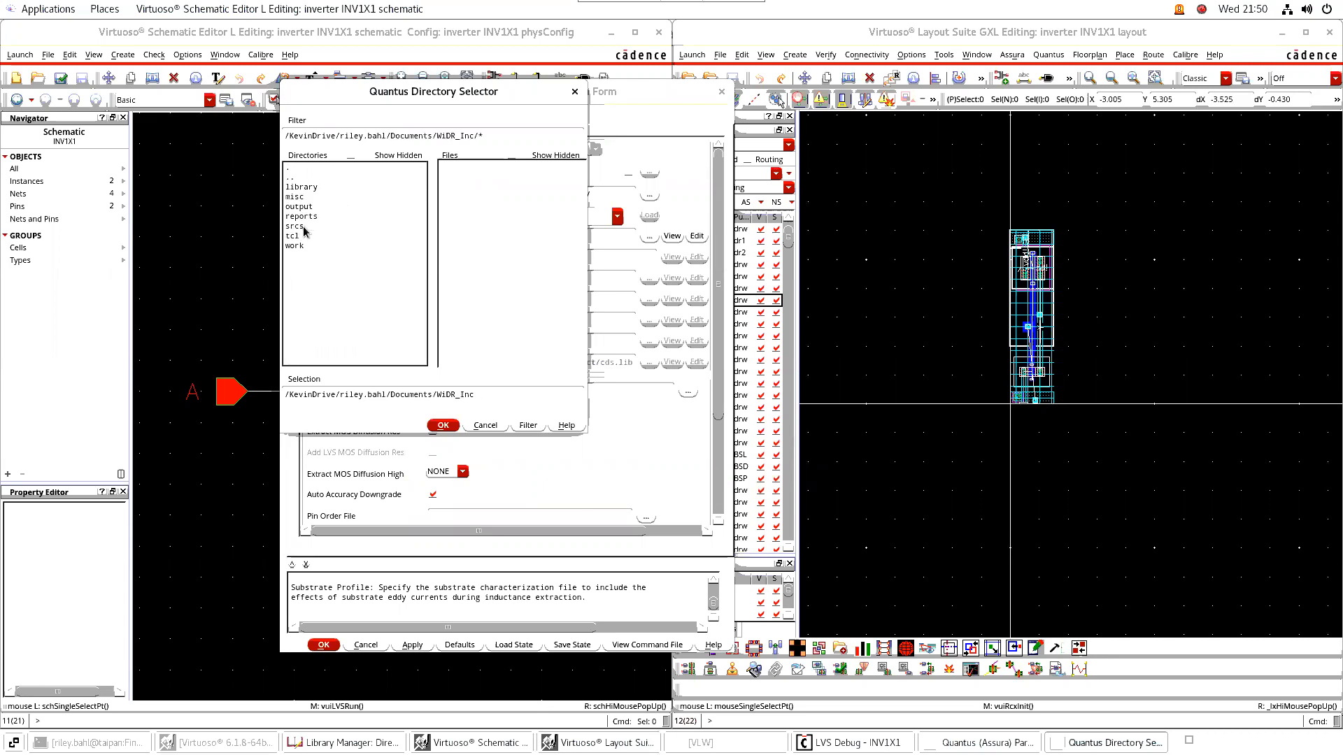
{"action": "double_click", "coordinate": [312, 187]}
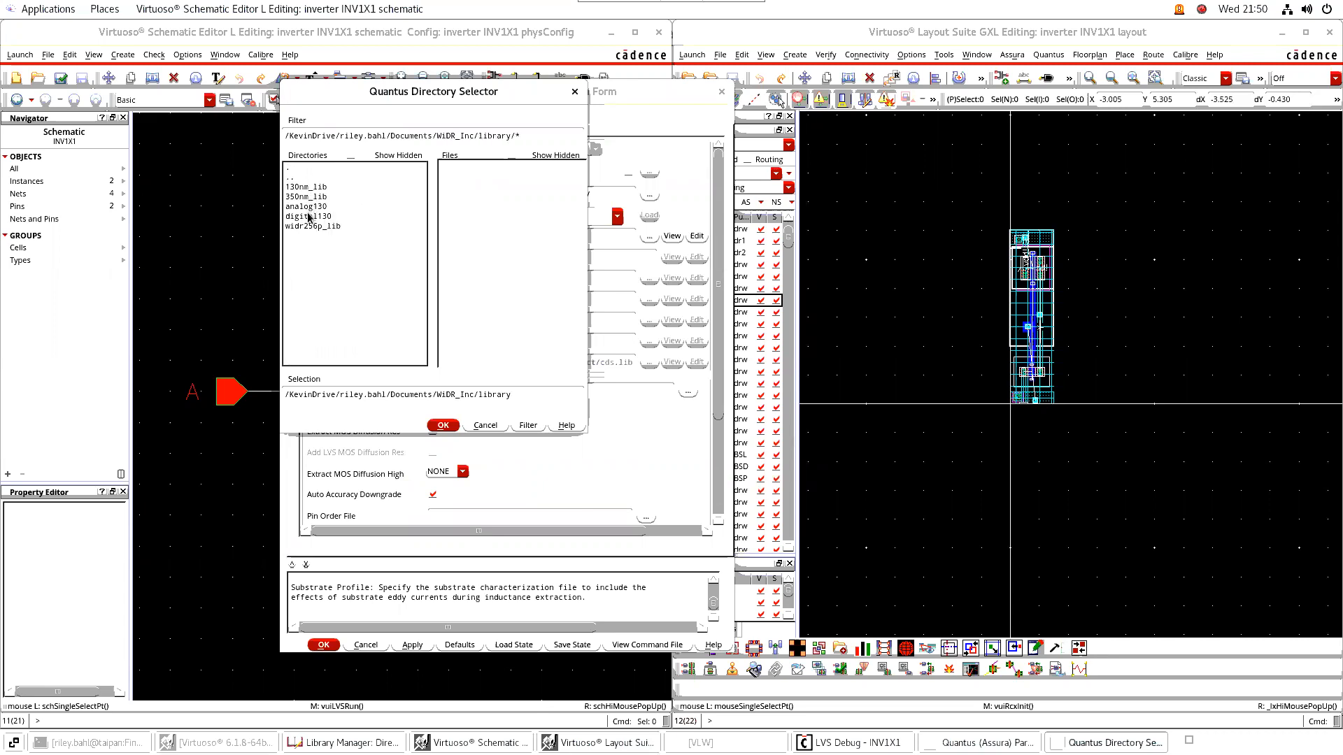
{"action": "left_click", "coordinate": [308, 216]}
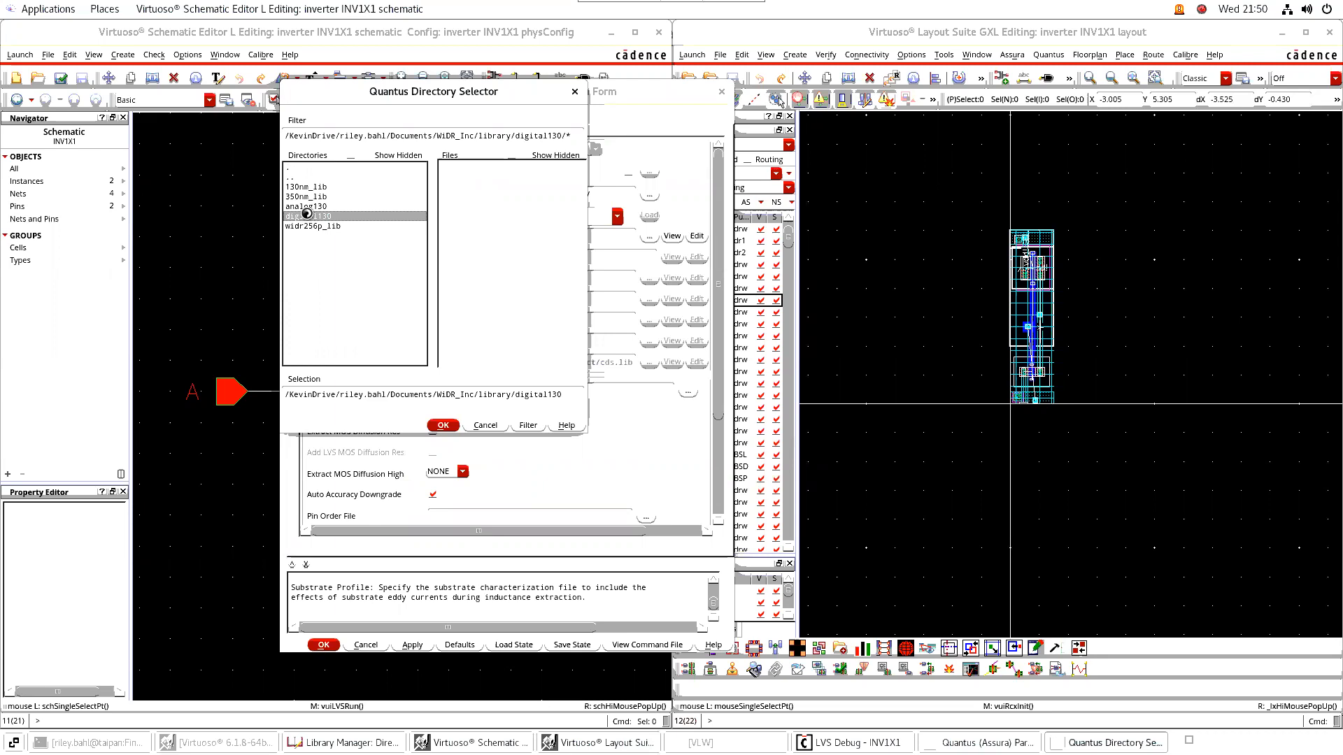
{"action": "double_click", "coordinate": [308, 217]}
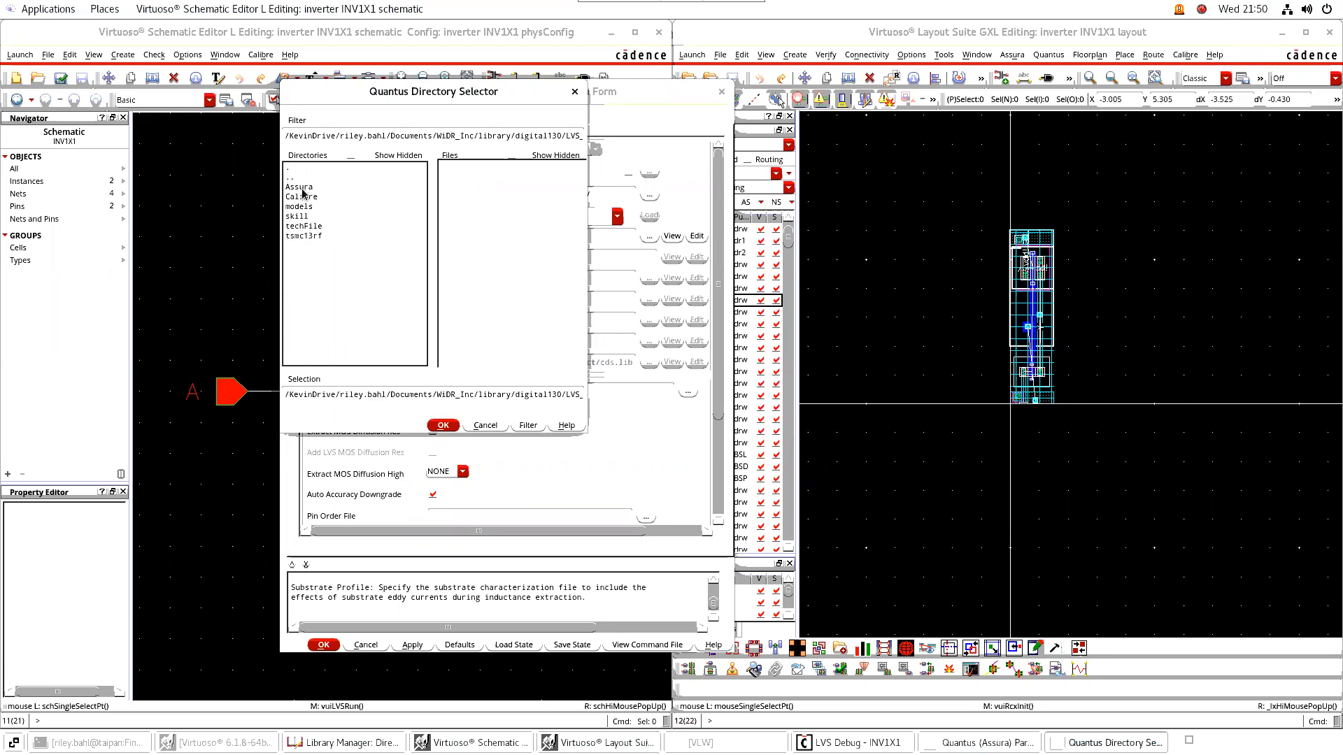
{"action": "double_click", "coordinate": [302, 187]}
{"action": "double_click", "coordinate": [302, 198]}
{"action": "left_click", "coordinate": [443, 426]}
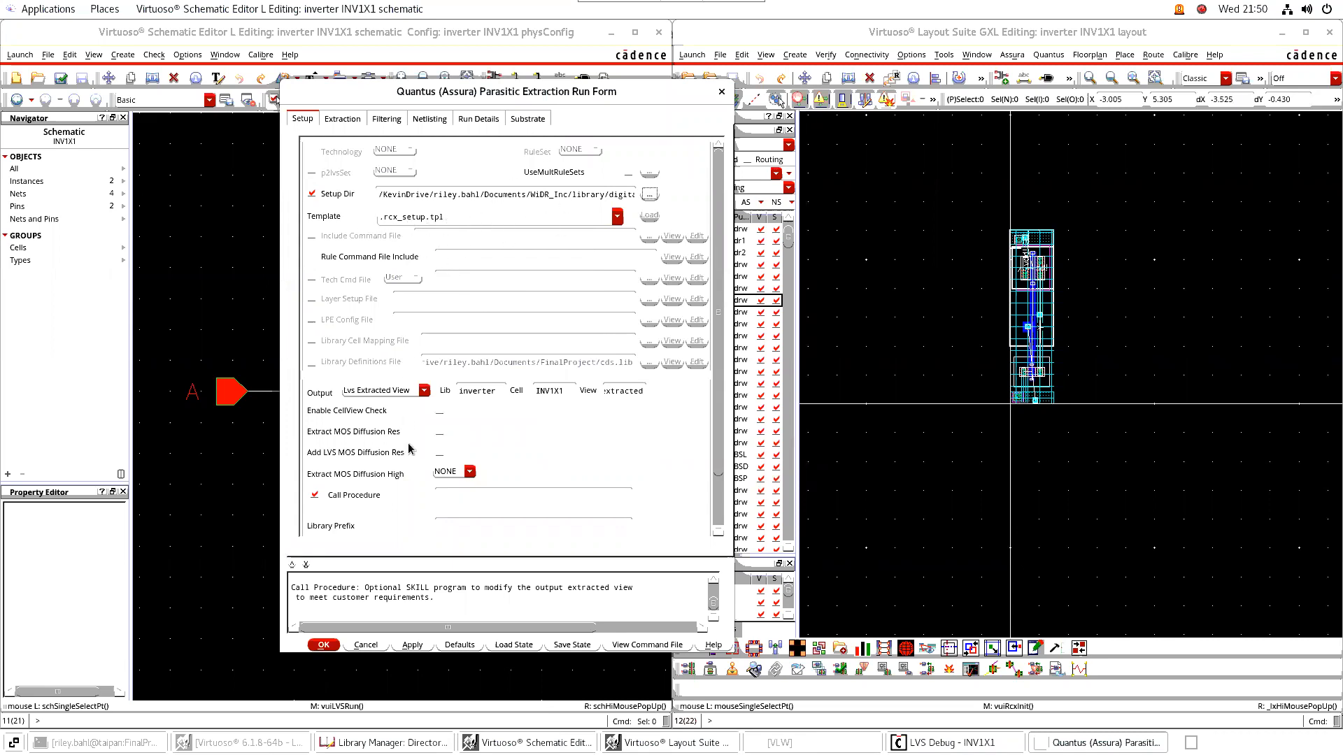
Step: Run the Quantus extraction of INV1X1 with av_extracted as the output view and dismiss the completion notice
{"action": "double_click", "coordinate": [622, 390]}
{"action": "key", "text": "Return"}
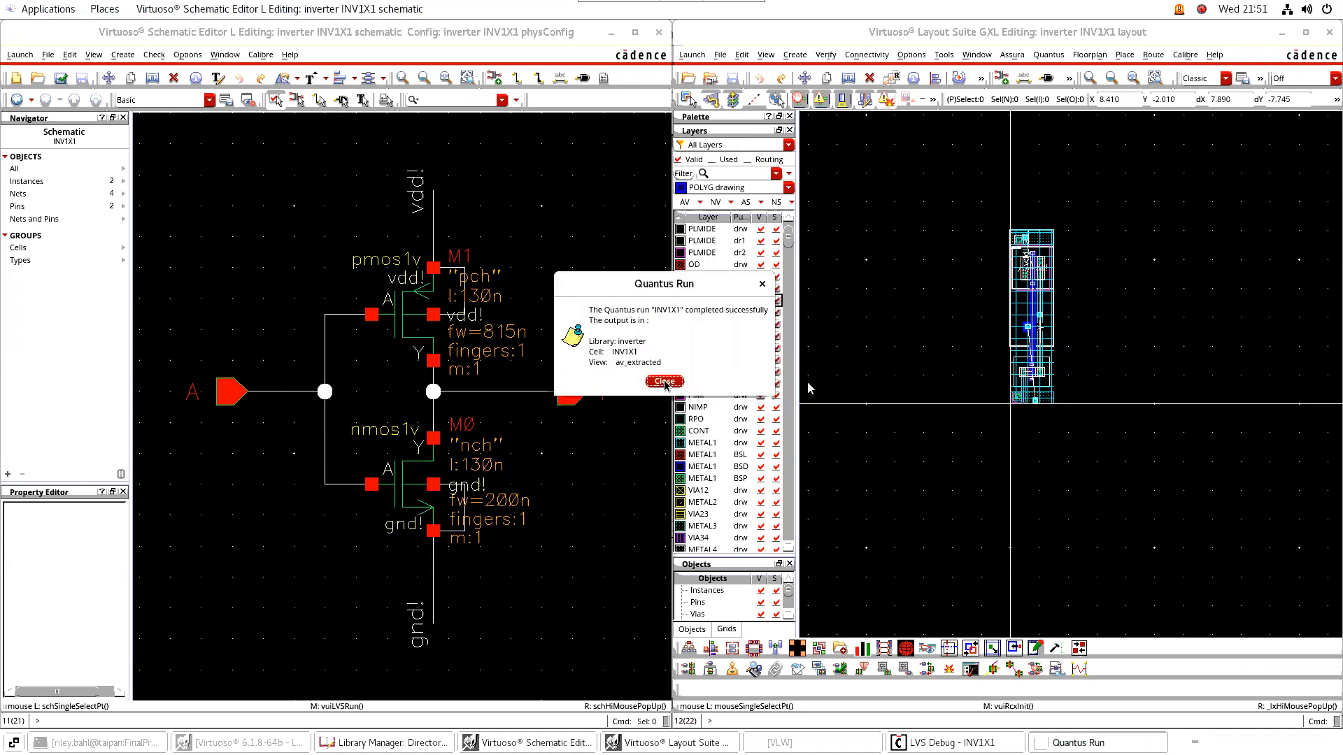
{"action": "left_click", "coordinate": [664, 382]}
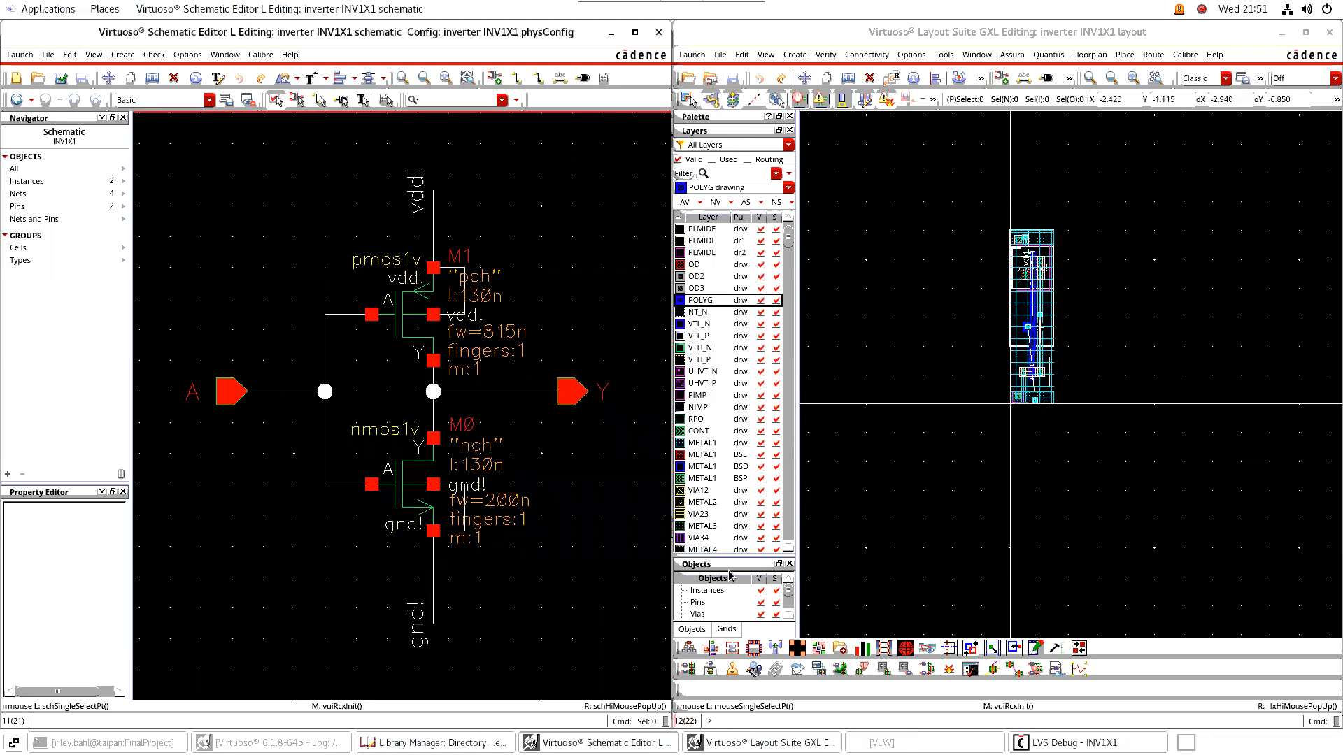
Step: Switch to the Library Manager and open the av_extracted view of the INV1X1 cell in the inverter library
{"action": "left_click", "coordinate": [434, 742]}
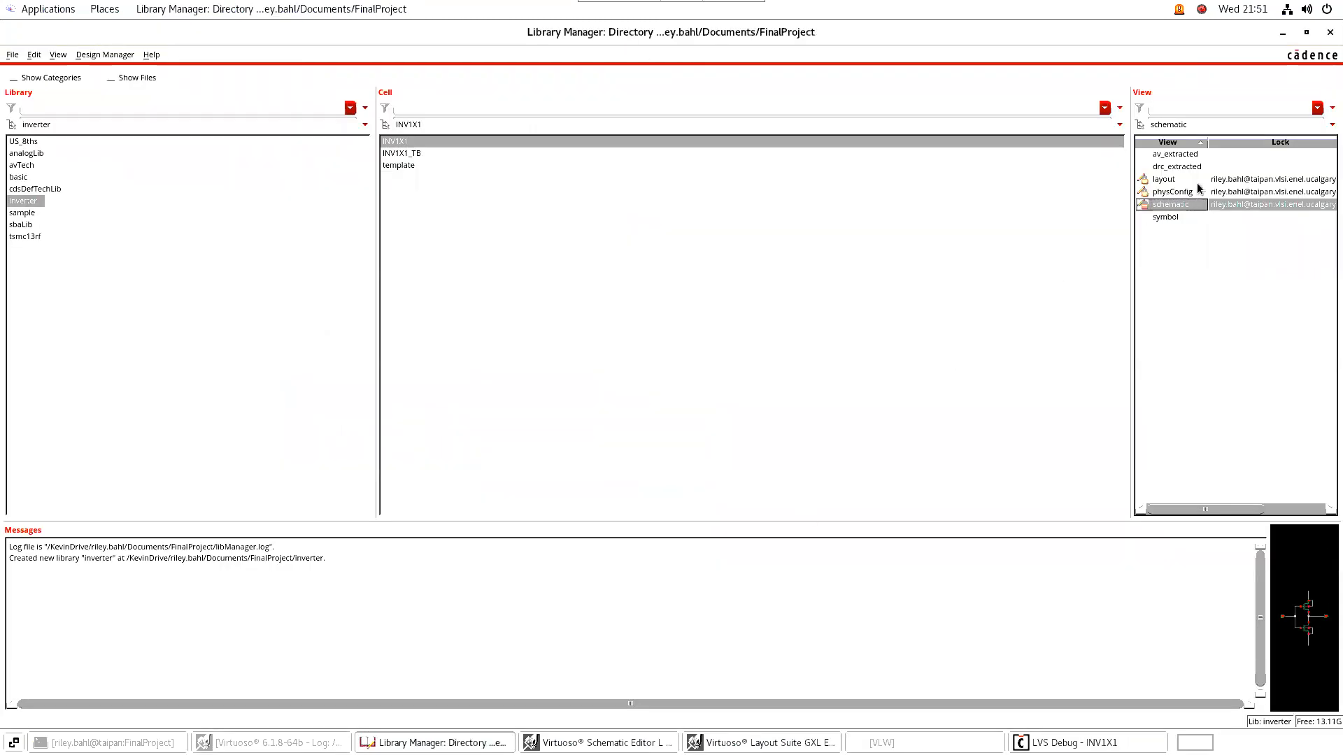
{"action": "left_click", "coordinate": [1182, 154]}
{"action": "left_click", "coordinate": [1182, 167]}
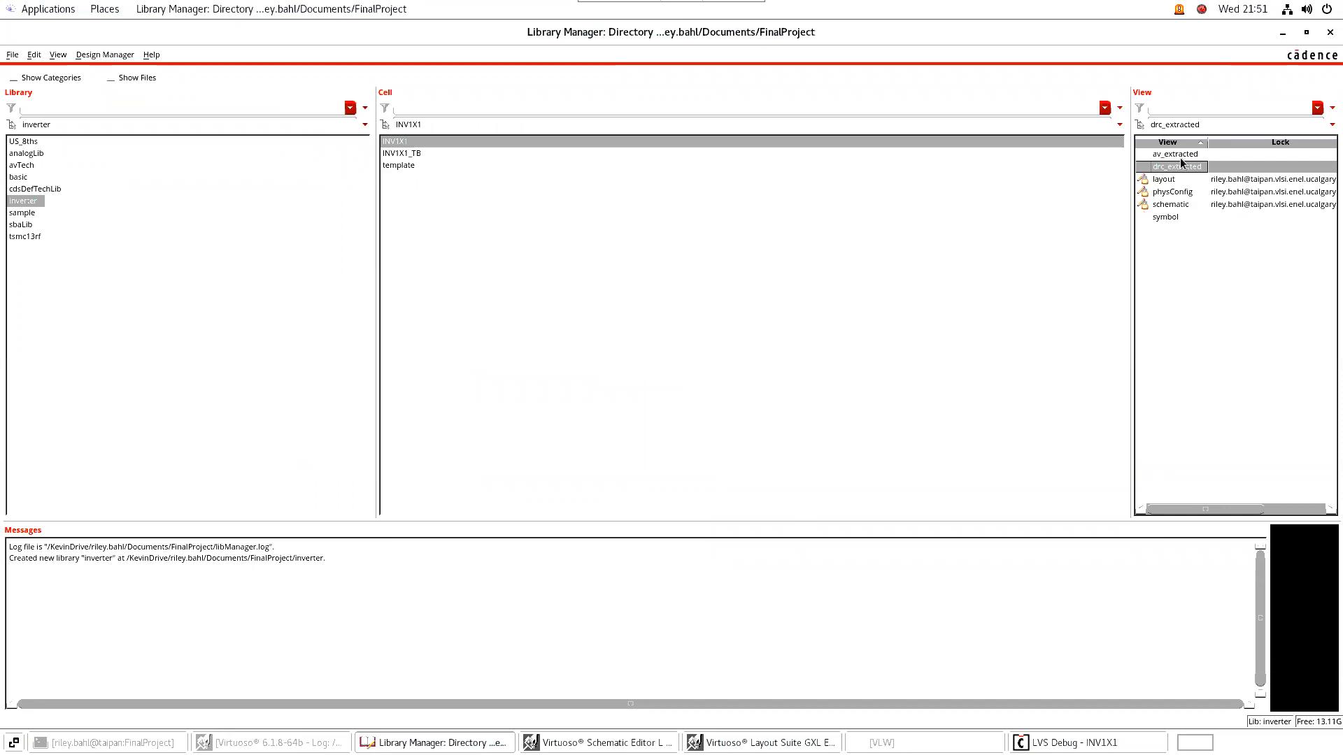
{"action": "left_click", "coordinate": [1182, 154]}
{"action": "double_click", "coordinate": [1182, 155]}
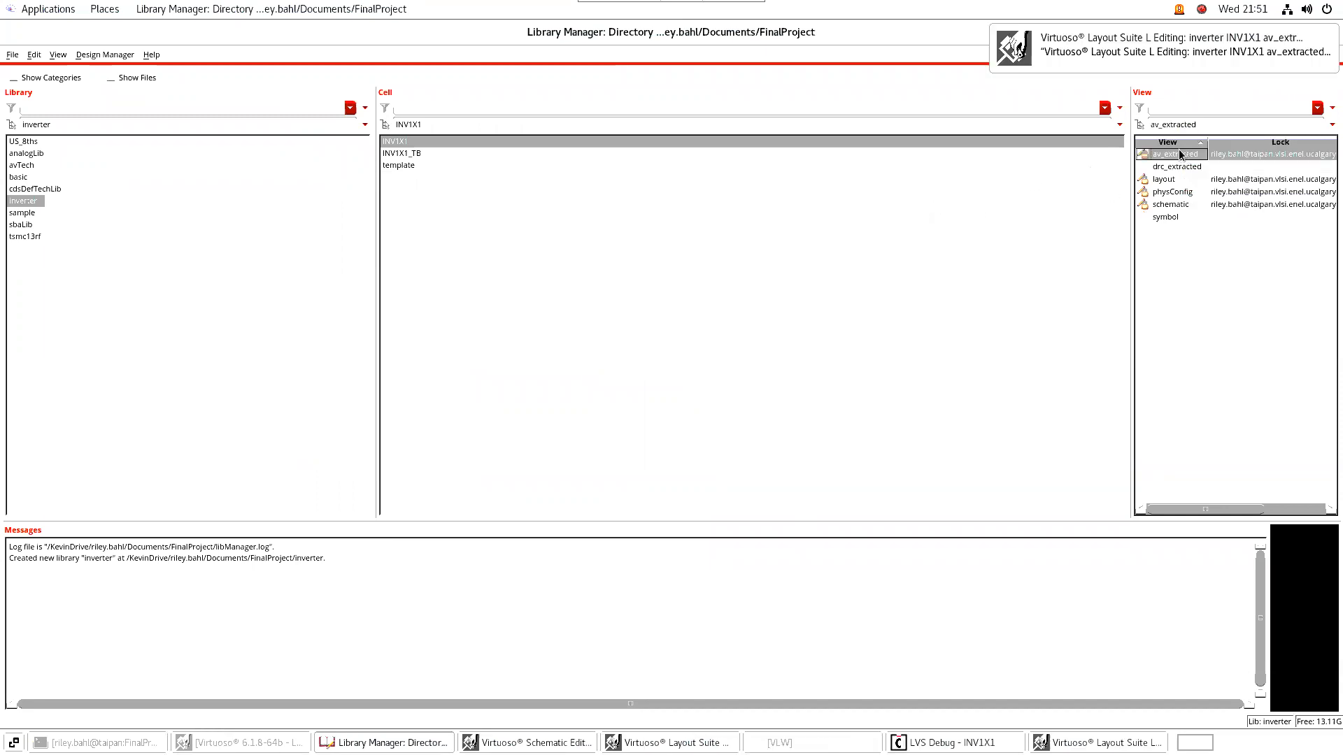